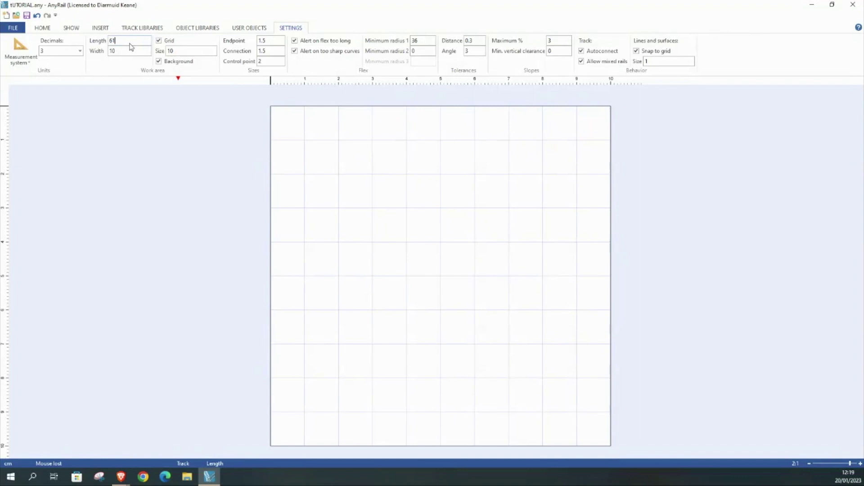
Step: Set the work area to 610 cm long and 350 cm wide, and fit the whole area in the window
click(134, 54)
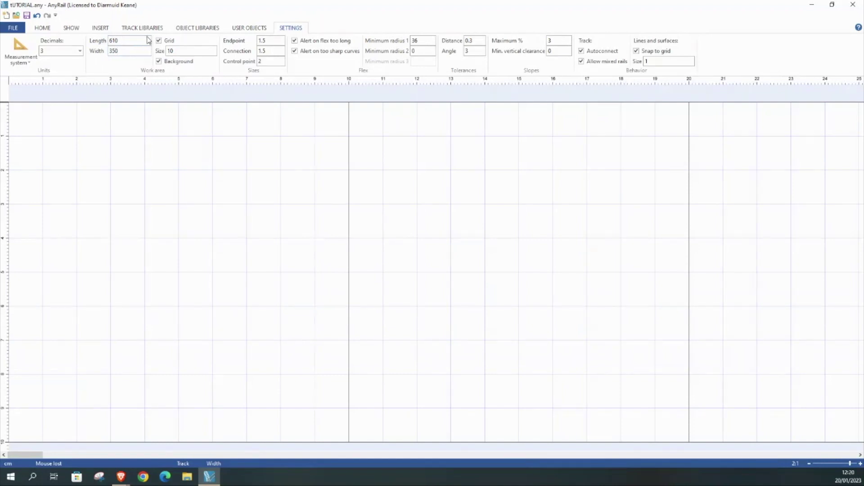
click(146, 40)
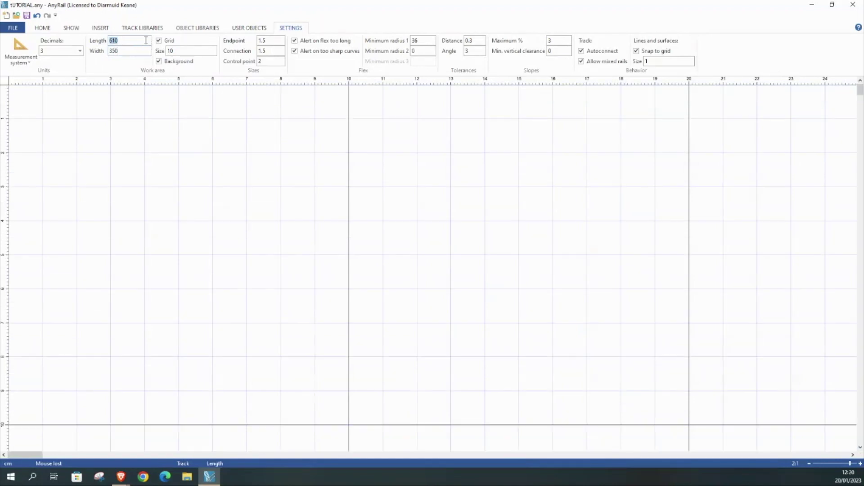
click(19, 61)
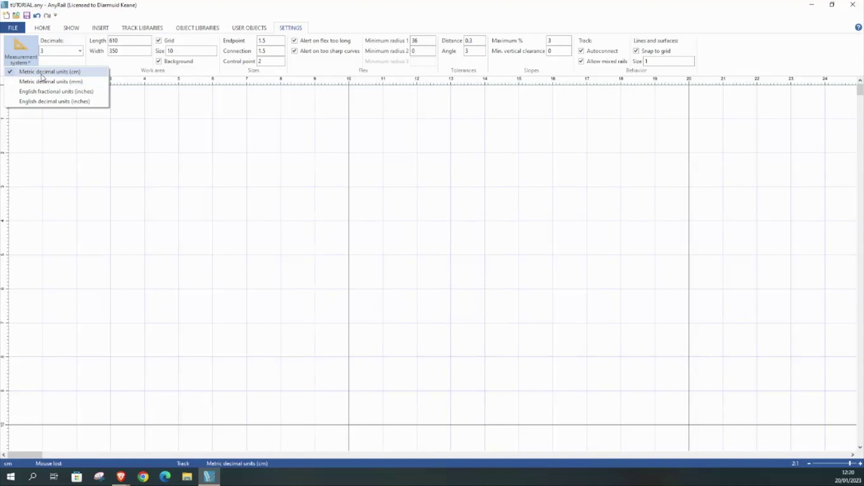
click(667, 62)
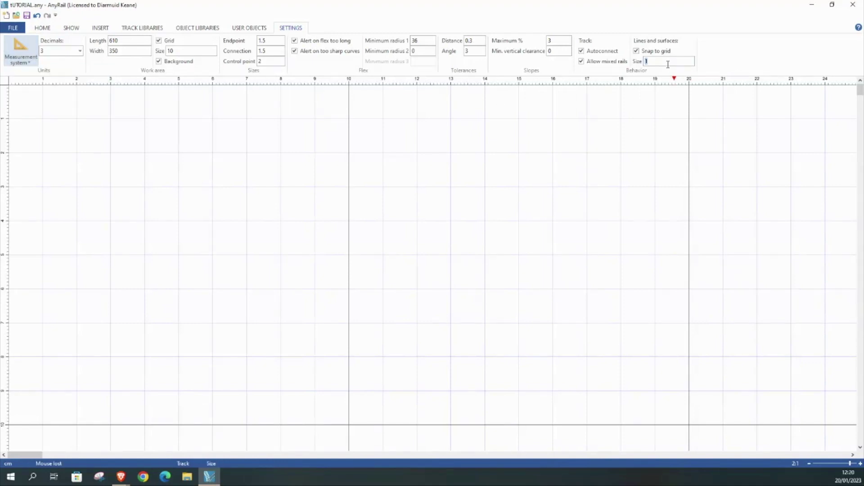
click(201, 53)
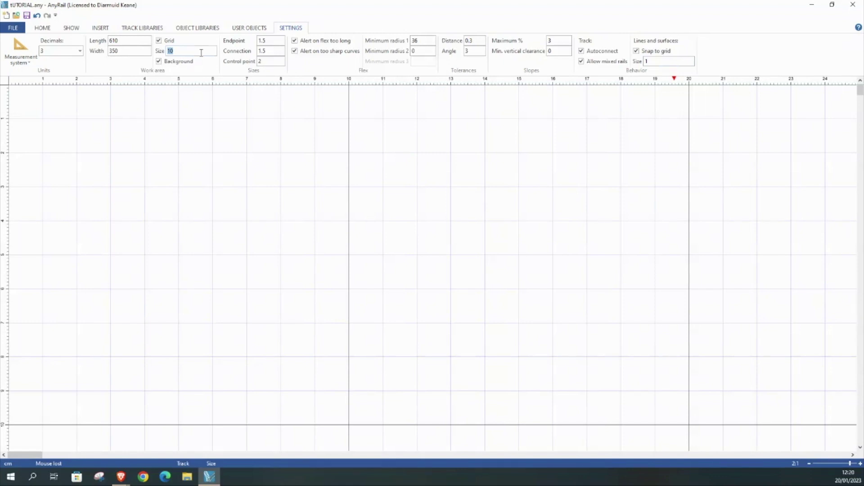
click(676, 63)
click(42, 32)
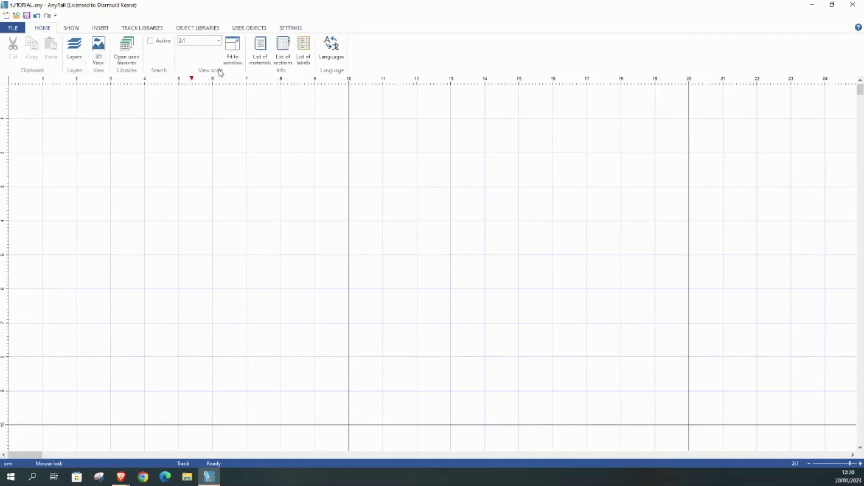
click(238, 64)
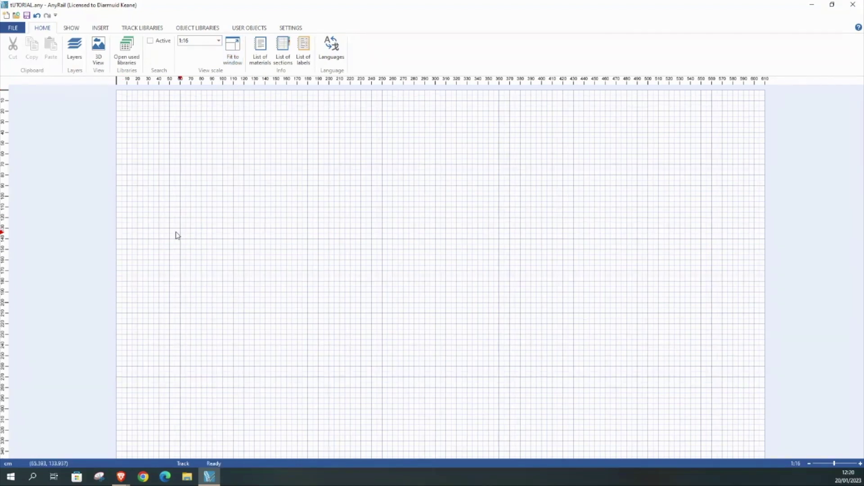
Step: Show the drawing's layers and make Baseboard the active layer
click(74, 53)
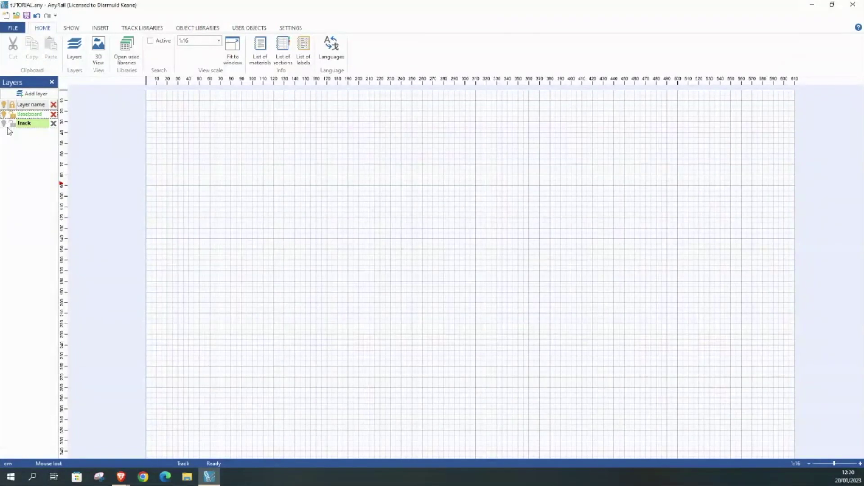
click(30, 114)
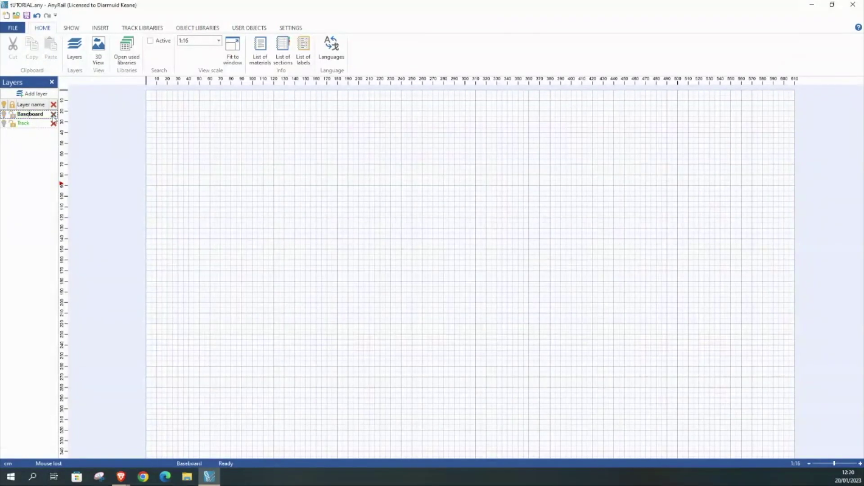
click(161, 102)
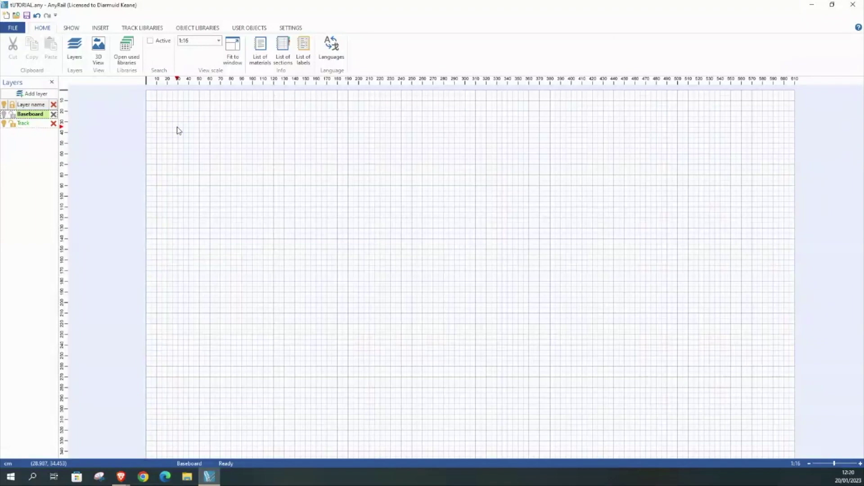
Step: Draw a four-cornered surface about 82 cm wide and 70 cm high near the work area's upper-left corner
click(100, 28)
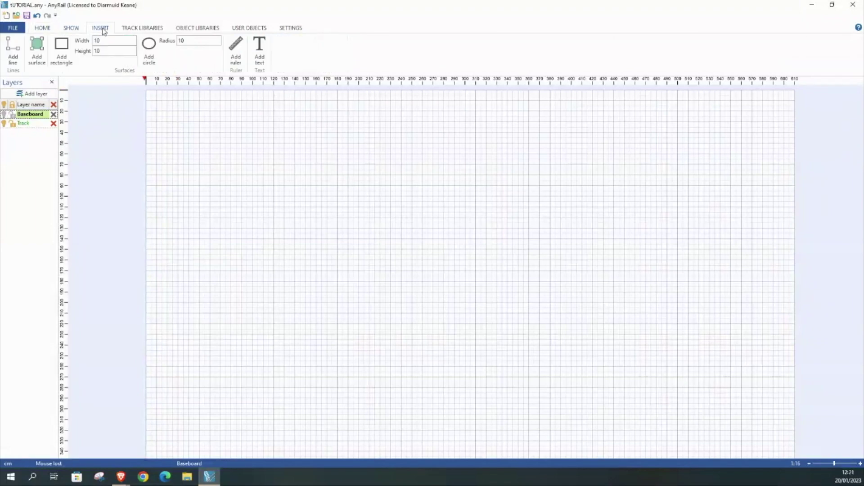
click(37, 51)
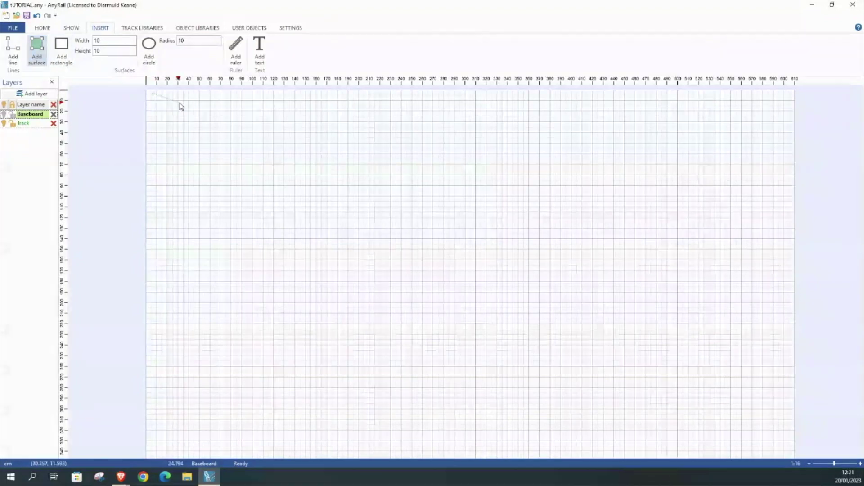
click(240, 94)
click(240, 168)
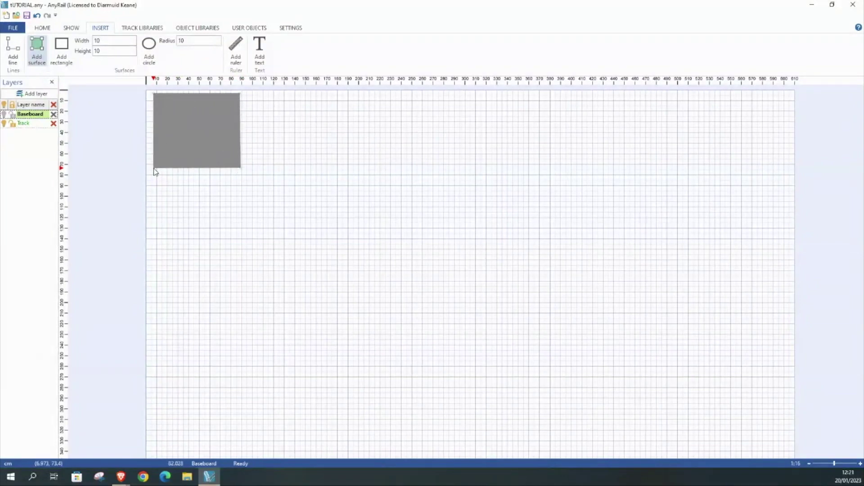
click(155, 171)
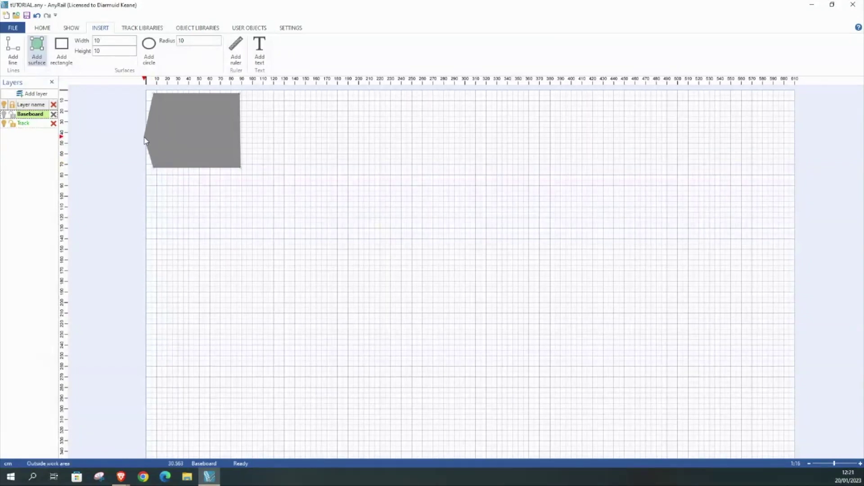
right_click(144, 137)
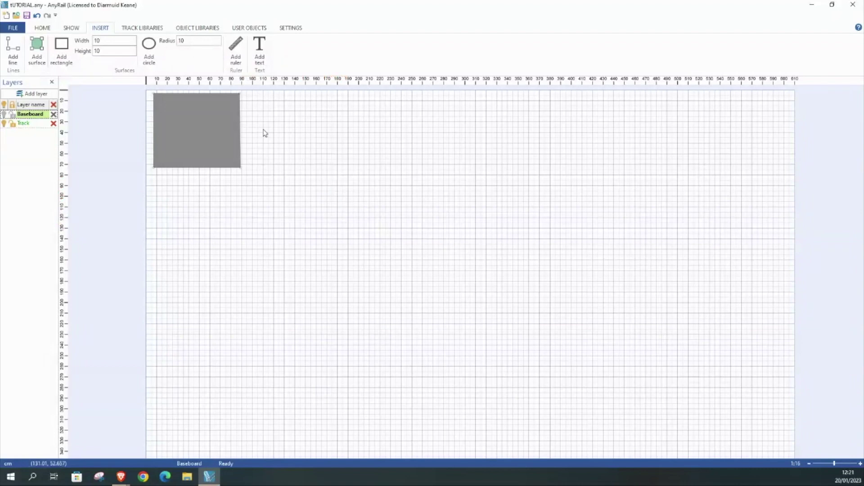
Step: Move the surface's upper-left corner point to x 0, y 0
click(153, 93)
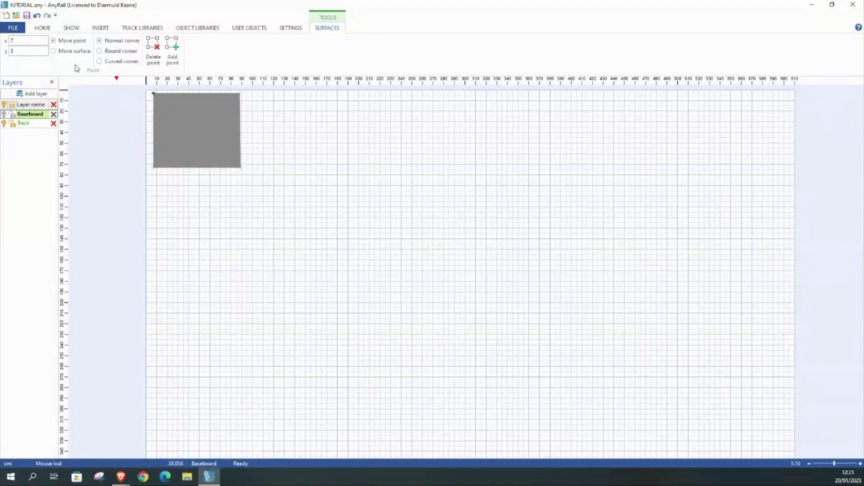
double_click(27, 44)
text(0)
double_click(26, 52)
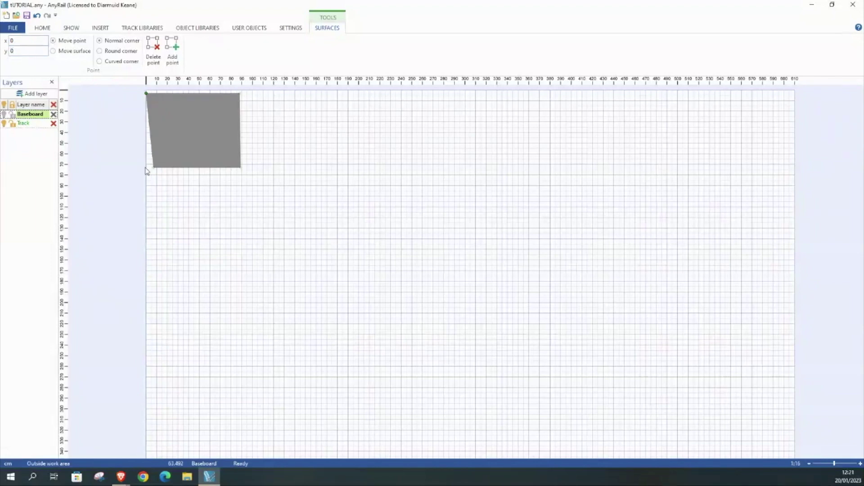
double_click(34, 41)
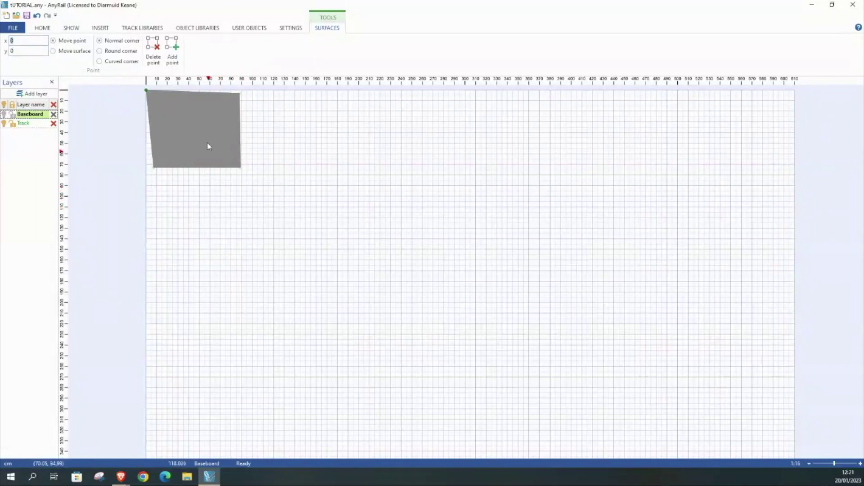
Step: Move the surface's upper-right corner point to x 61, y 0
click(241, 94)
text(61)
click(41, 51)
text(0)
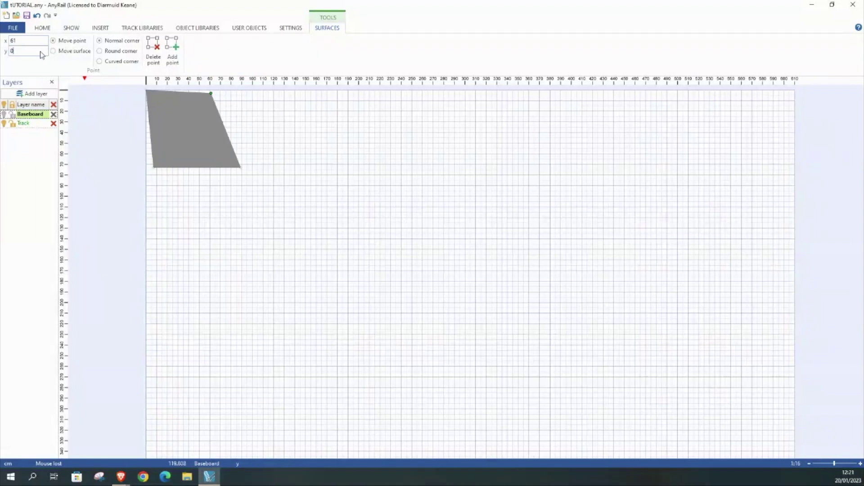
click(40, 40)
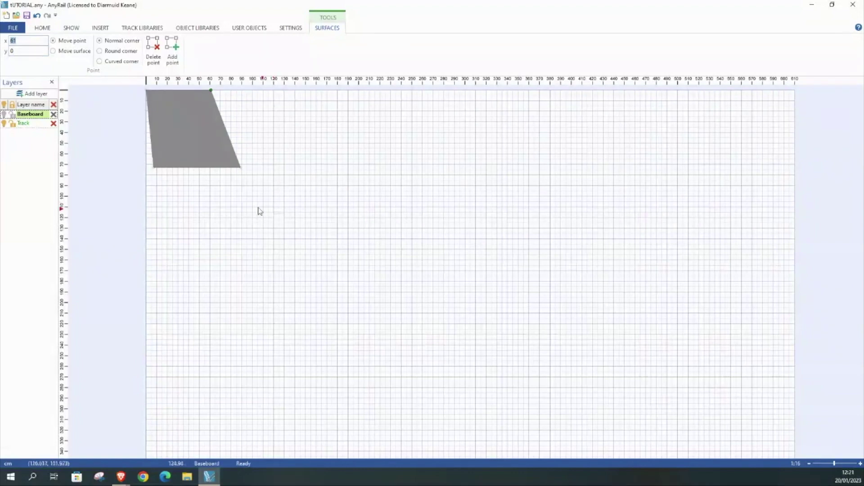
Step: Move the surface's lower-left corner point to x 0, y 162
click(154, 169)
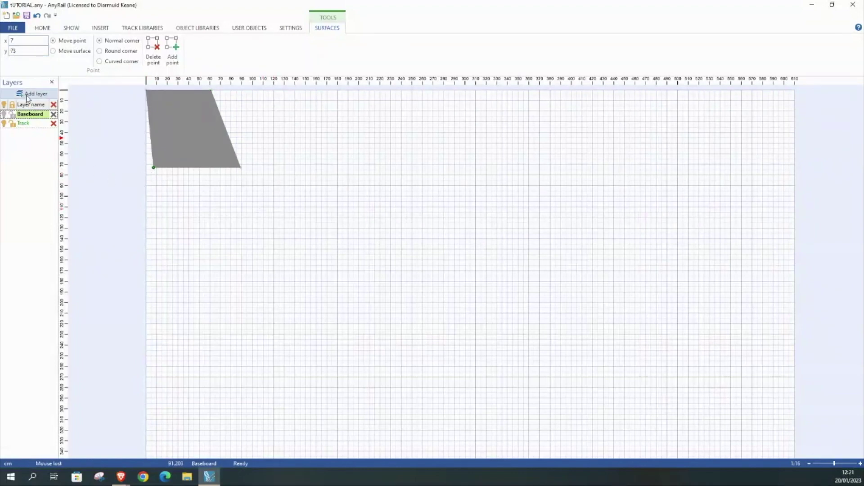
click(25, 40)
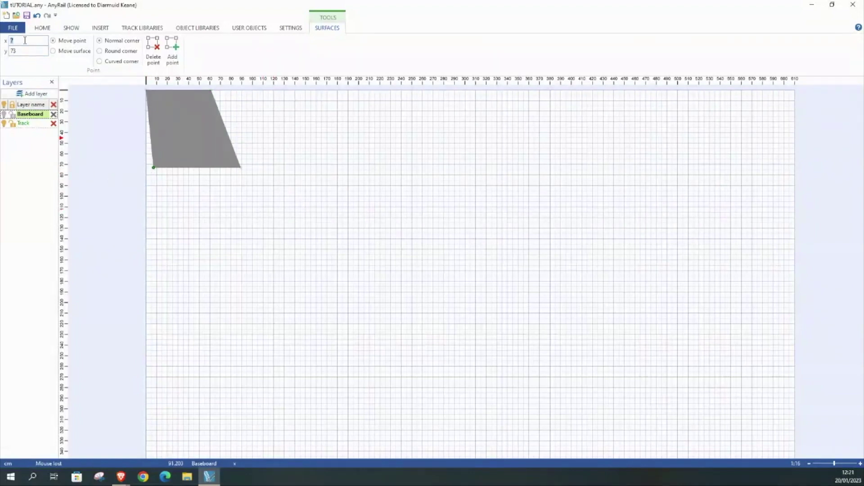
text(0)
click(25, 50)
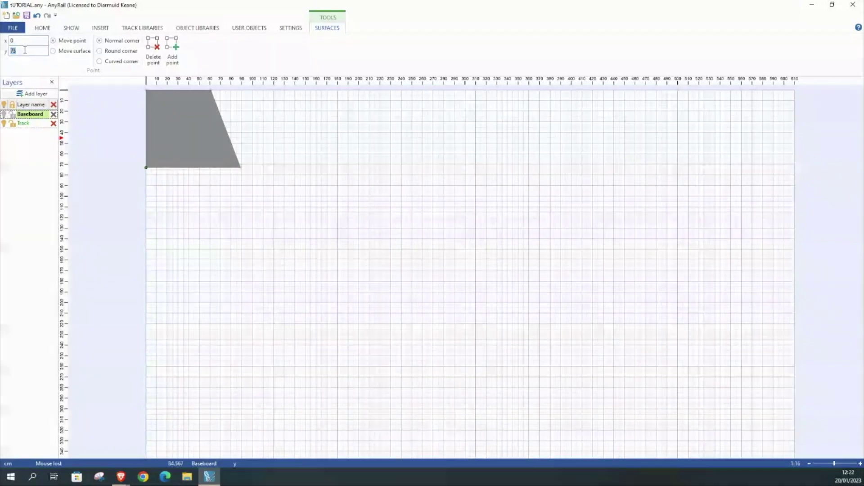
text(162)
key(Tab)
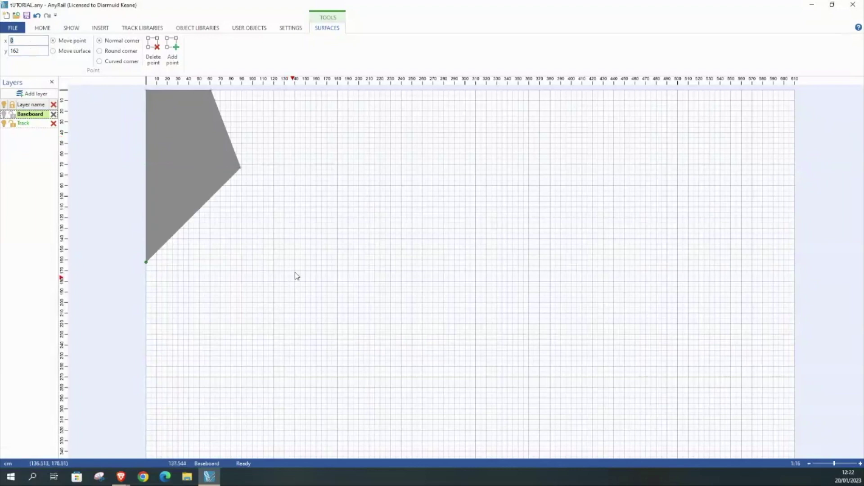
Step: Move the surface's lower-right corner point to x 61, y 162, and deselect it
click(241, 168)
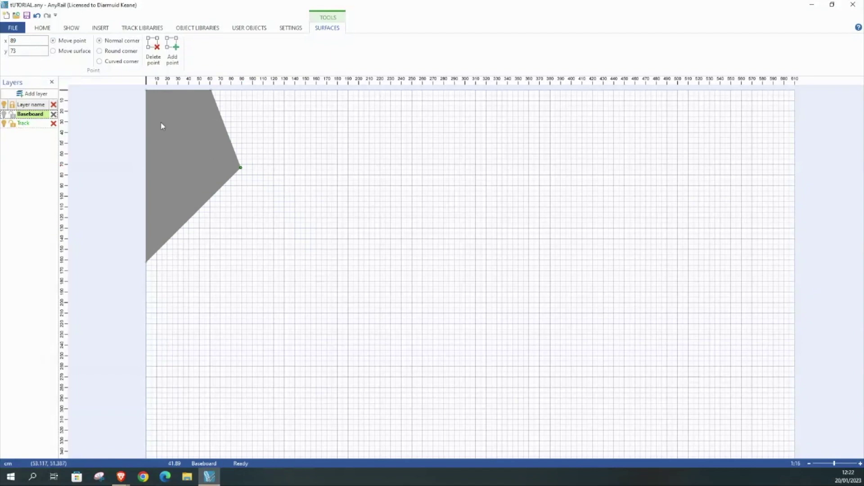
double_click(35, 44)
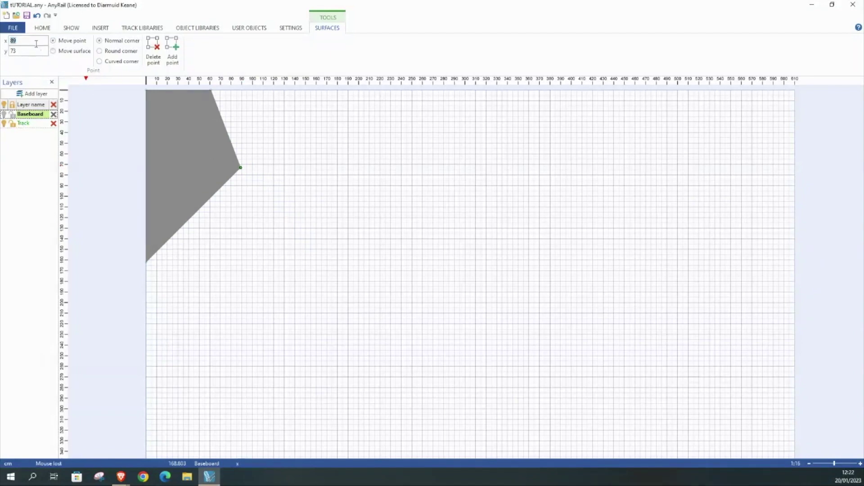
text(61)
double_click(41, 50)
text(16)
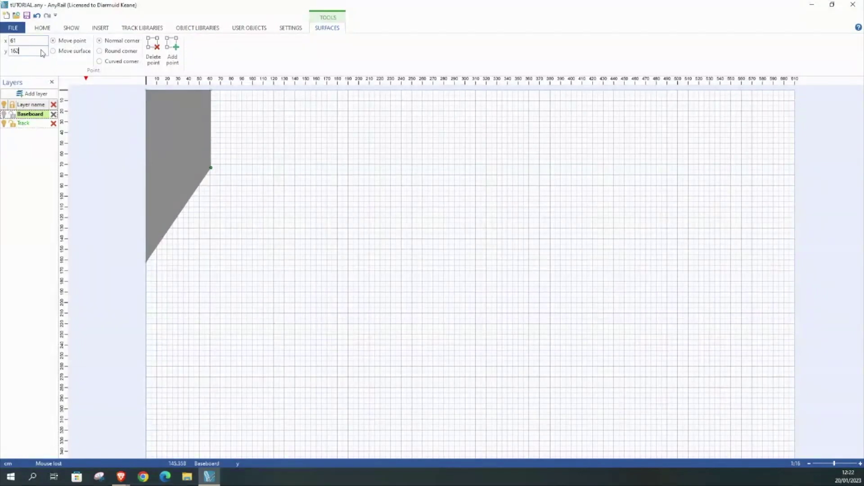
text(2)
key(Return)
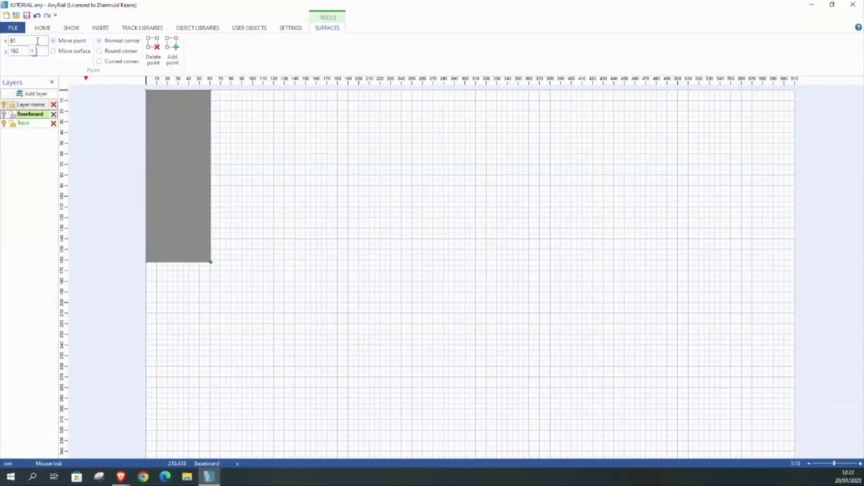
click(251, 152)
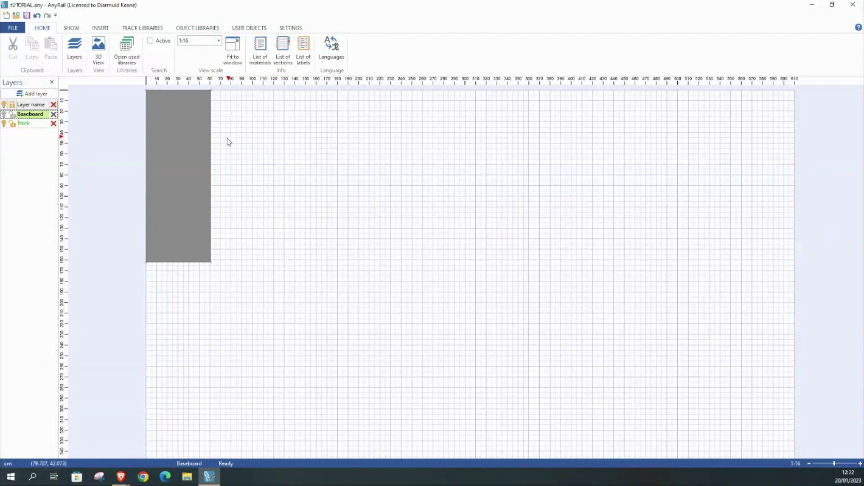
Step: Change the baseboard surface's fill color to light blue and deselect the surface
click(213, 155)
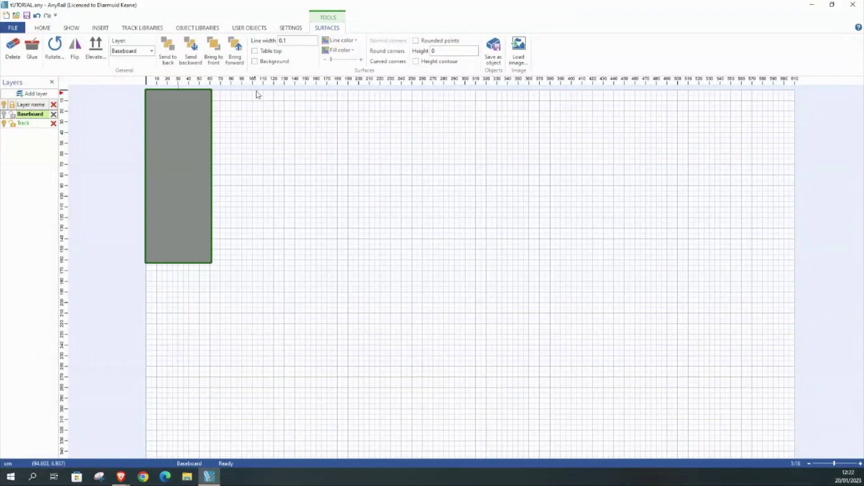
click(350, 51)
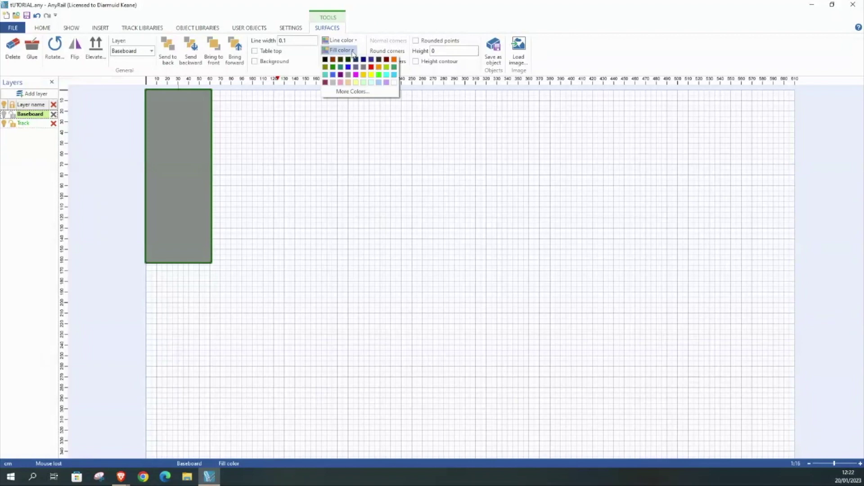
click(380, 83)
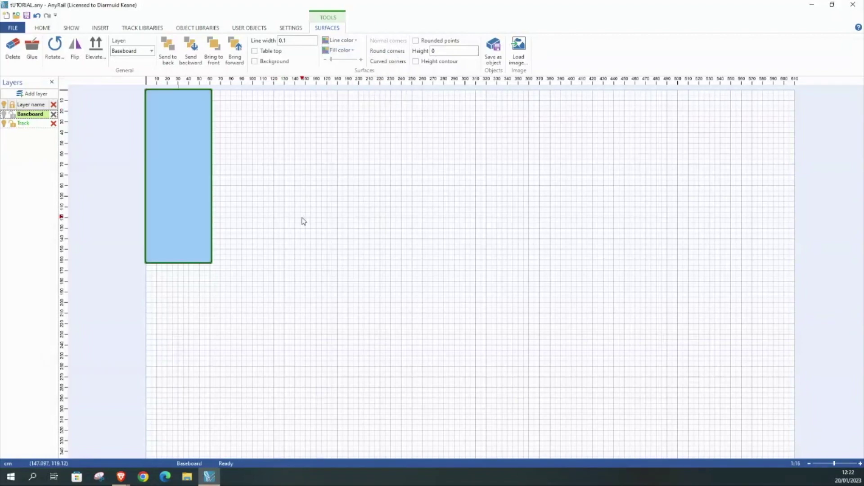
click(271, 225)
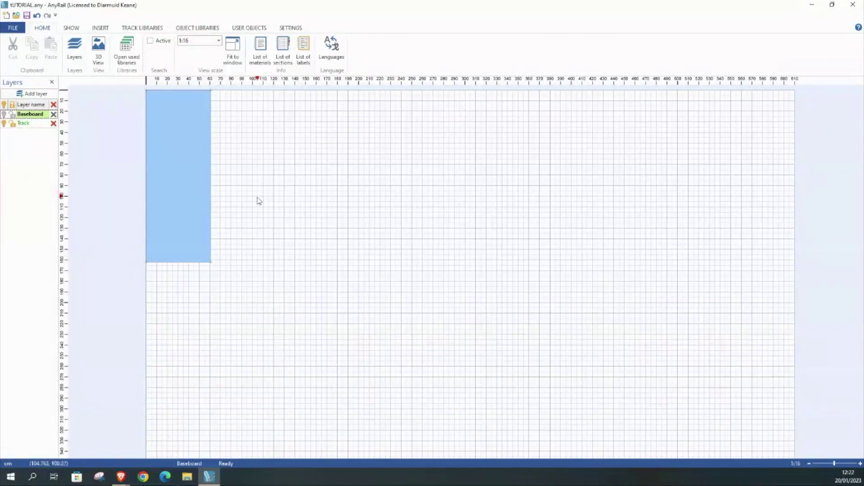
Step: Draw a four-cornered surface about 129 cm wide just to the right of the blue baseboard
click(102, 29)
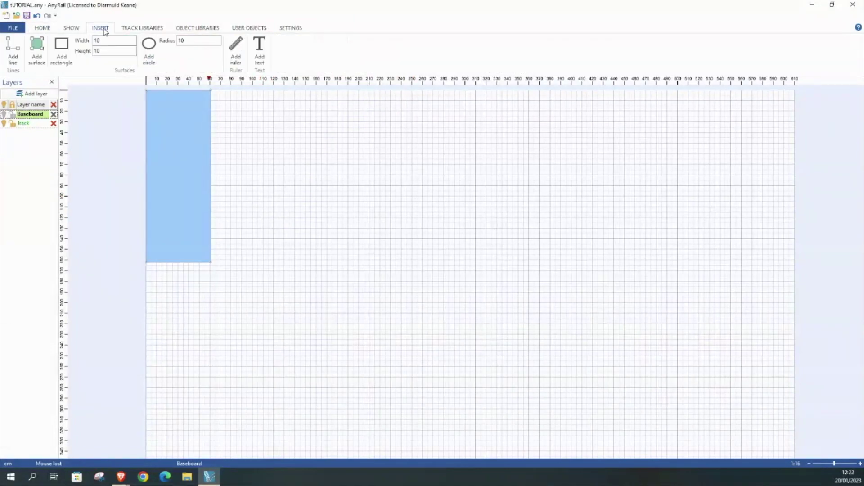
click(32, 45)
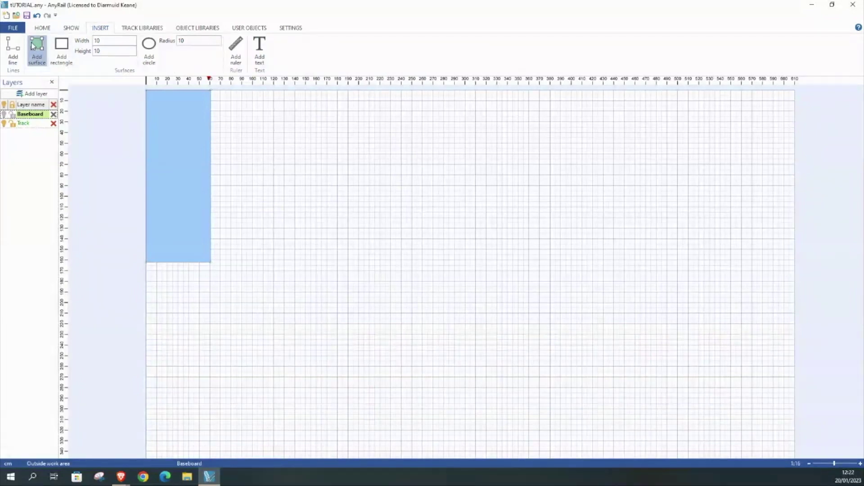
click(228, 99)
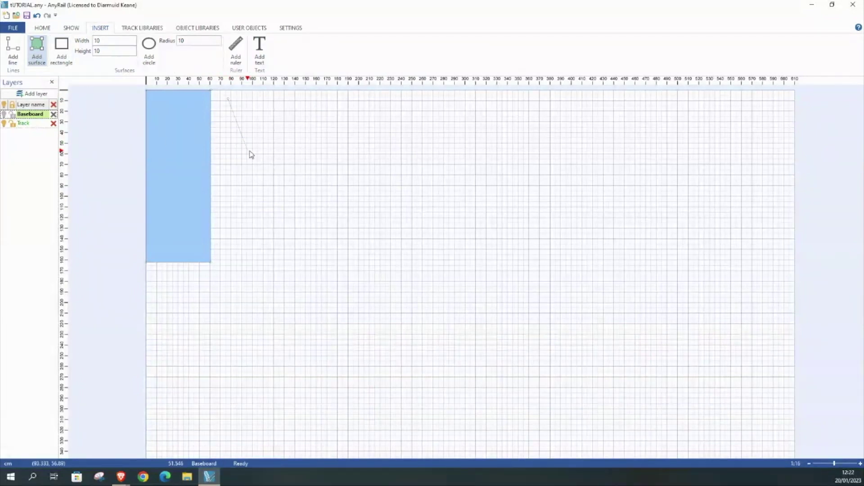
click(366, 98)
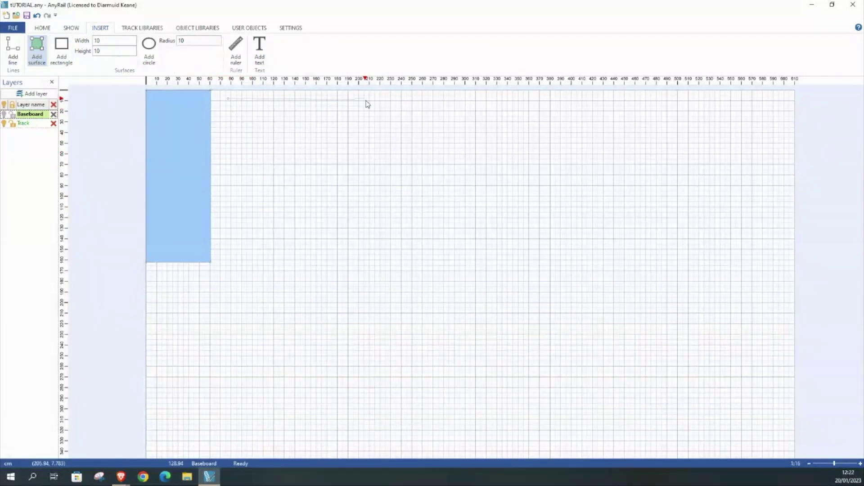
click(355, 165)
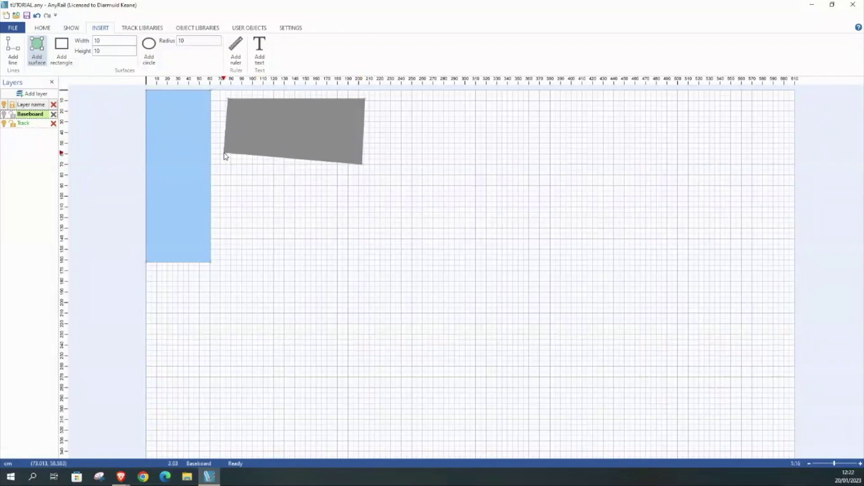
double_click(226, 156)
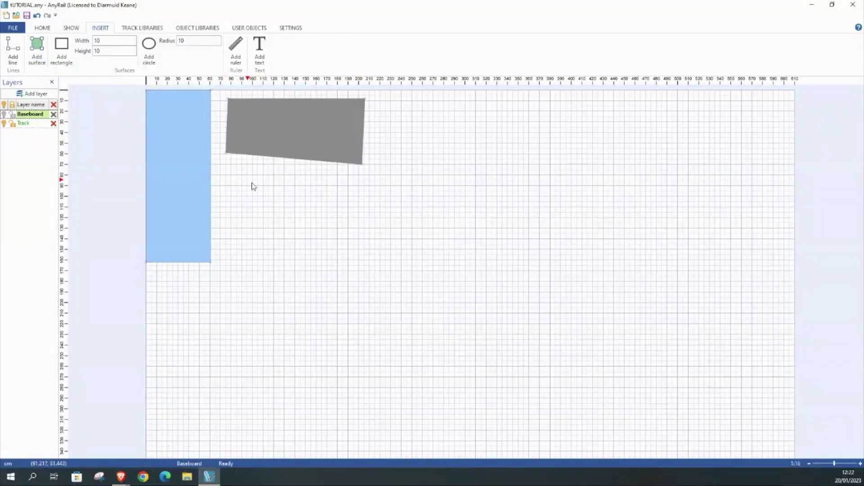
Step: Move the new surface's upper-left corner point to x 61, y 0
click(228, 101)
double_click(32, 44)
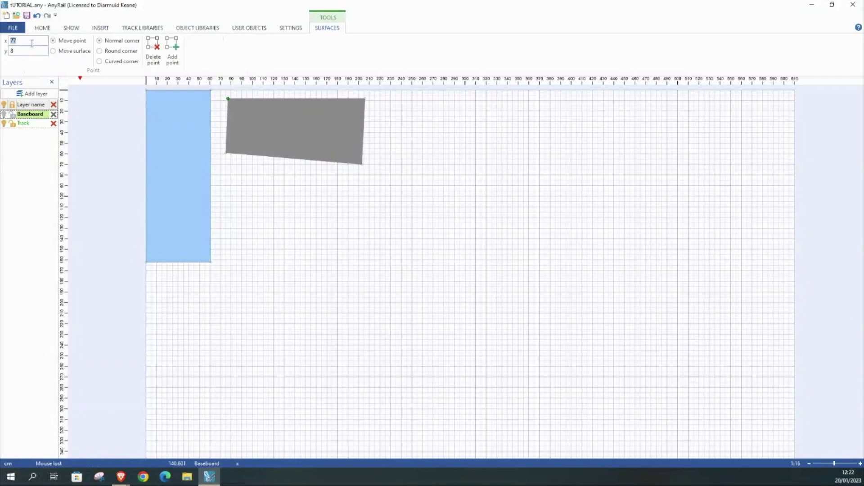
text(61)
double_click(30, 52)
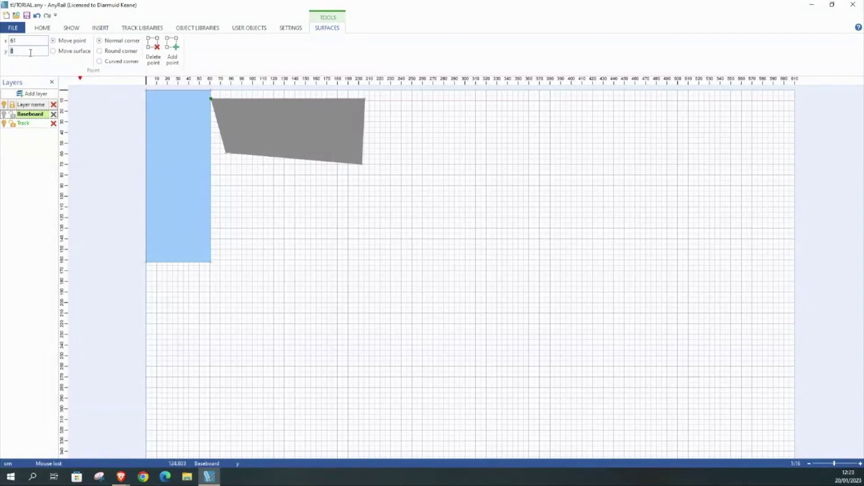
text(0)
double_click(40, 40)
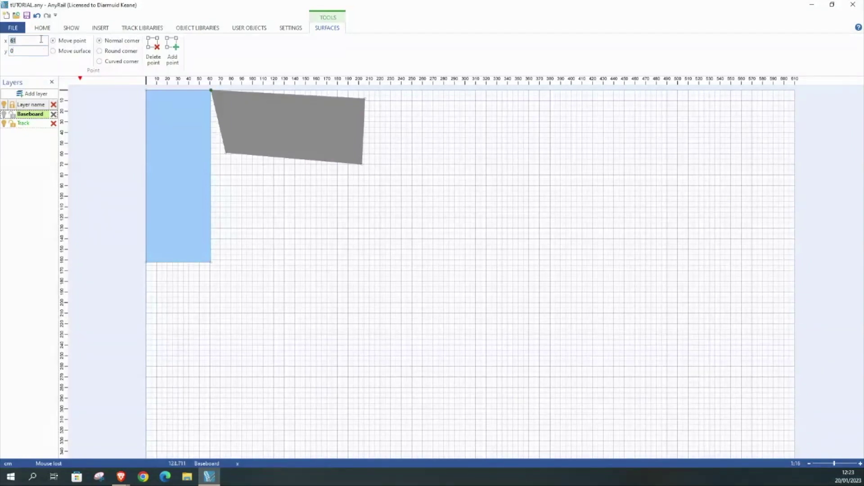
Step: Move the grey surface's upper-right corner point to x 549, y 0
click(366, 99)
double_click(31, 39)
text(549)
double_click(34, 53)
text(0)
key(Return)
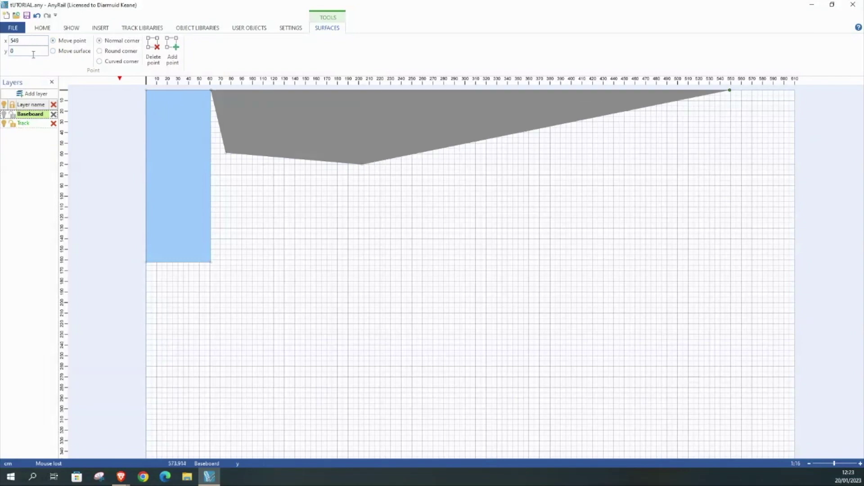
Step: Move the grey surface's lower corner points to x 61, y 61 and x 549, y 61, and fill it light blue
click(226, 154)
double_click(40, 43)
click(331, 210)
Step: Draw a four-cornered surface about 148 cm wide below the left-hand baseboard
click(166, 273)
click(324, 280)
click(324, 332)
click(179, 332)
Step: Move the third surface's upper corner points to x 0, y 162 and x 601, y 162
click(167, 272)
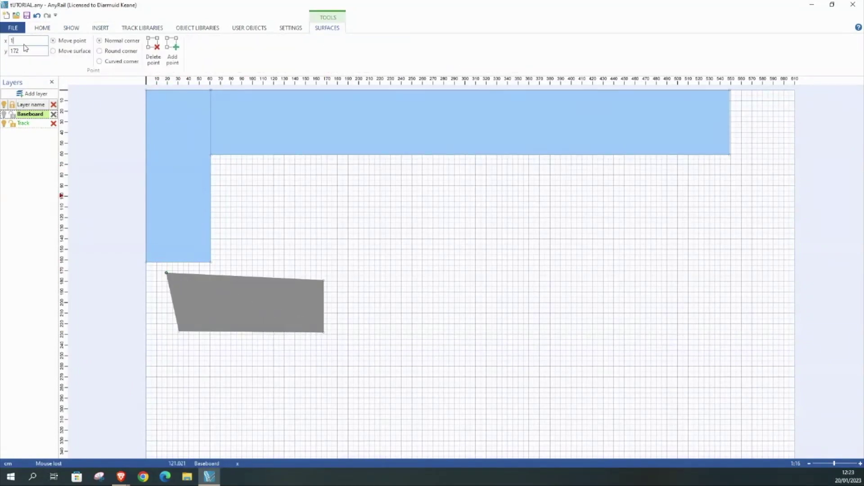
text(162)
click(324, 280)
Step: Move the third surface's lower corner points to x 0, y 284 and x 601, y 284, and fill it light blue
click(179, 331)
text(2284)
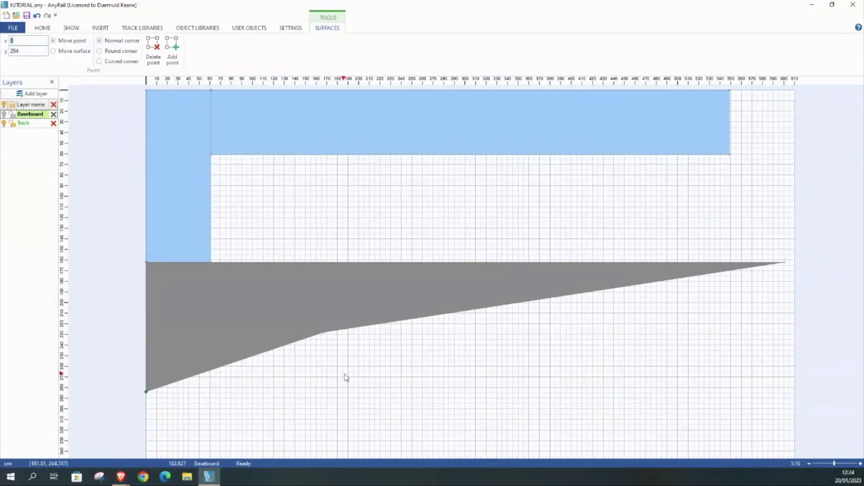
click(324, 332)
text(601284)
Step: Draw a four-cornered surface in the gap between the upper and lower baseboards, near the upper one's right end
click(100, 28)
click(37, 50)
click(730, 161)
click(670, 162)
Step: Move the connecting surface's upper corner points to x 549, y 61 and x 488, y 61
click(730, 161)
text(61)
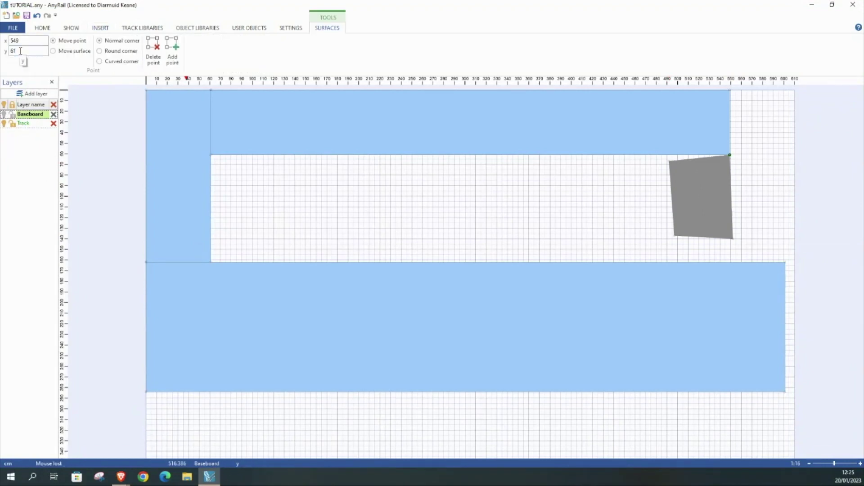
click(670, 162)
text(488)
Step: Move the connecting surface's lower corner points to x 488, y 162 and x 549, y 162, and fill it light blue
click(675, 236)
text(162)
click(733, 238)
text(162)
click(733, 195)
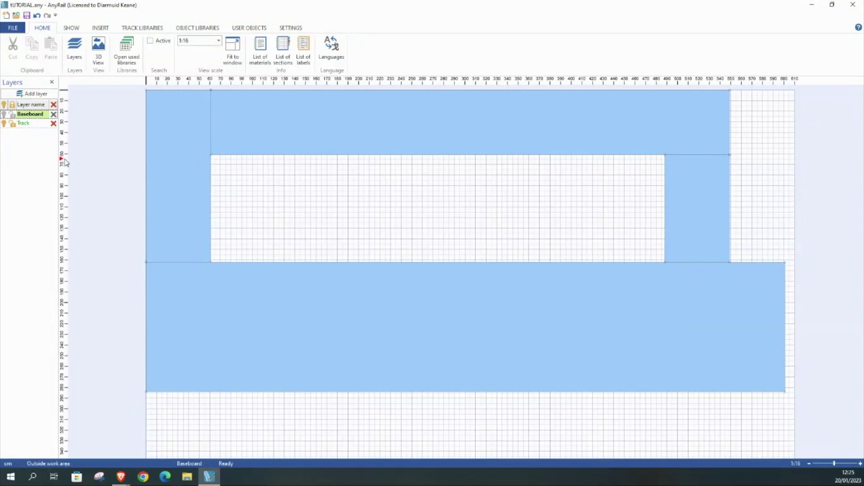
Step: Make the Track layer active and open the 00/H0 Peco Setrack Code 100 and Peco Streamline Code 100 libraries
click(25, 124)
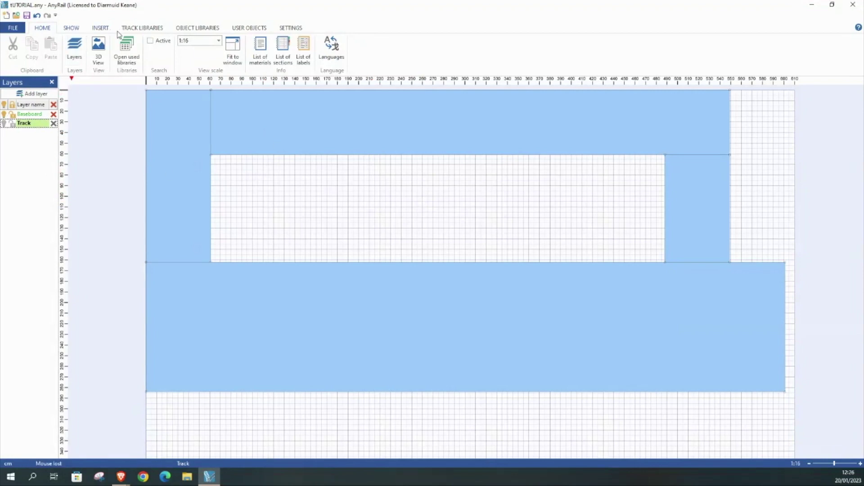
click(133, 30)
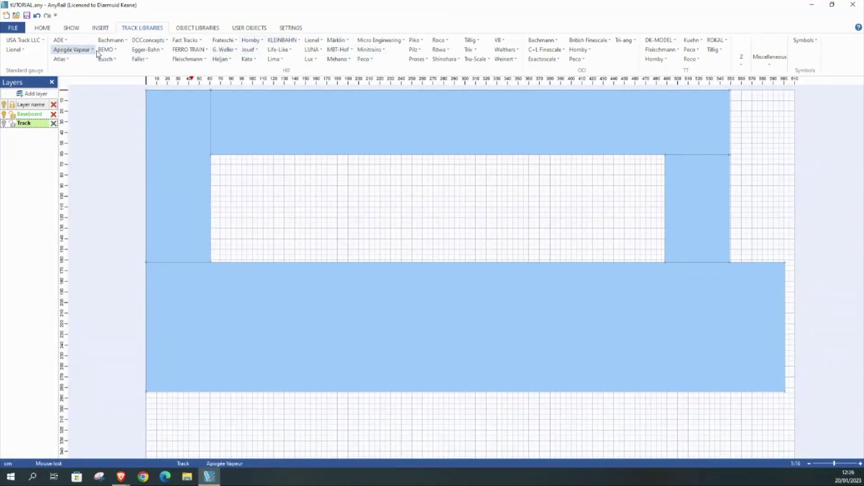
click(584, 60)
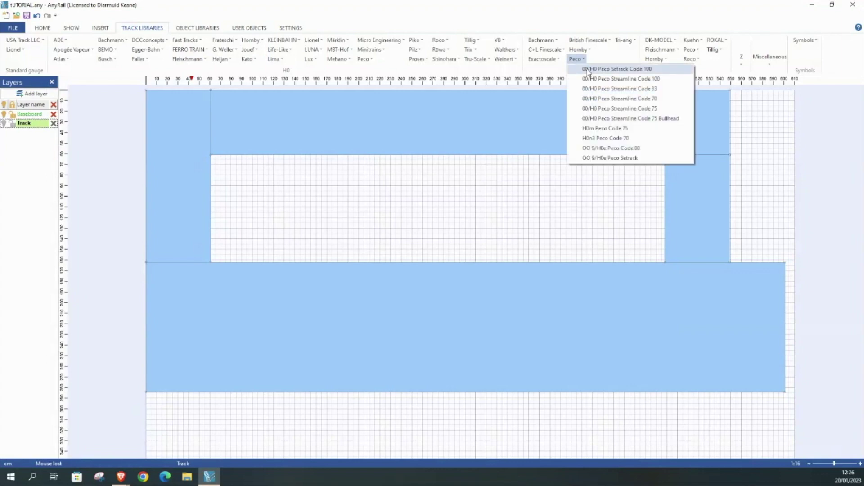
click(588, 71)
click(585, 61)
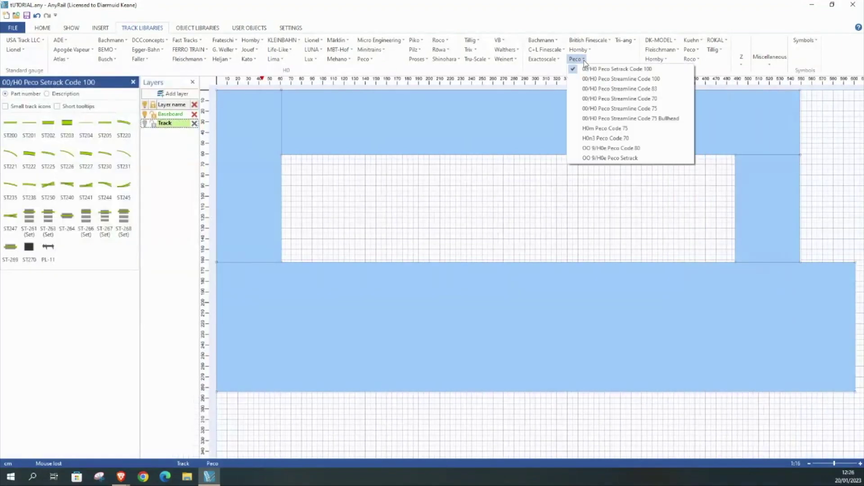
click(588, 80)
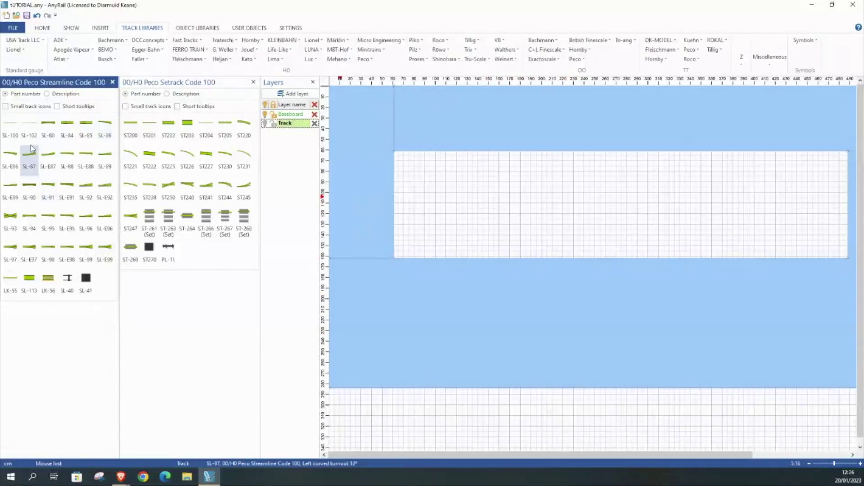
Step: Add an SL-100 flex track and place it horizontally near the upper-left part of the lower baseboard
click(8, 124)
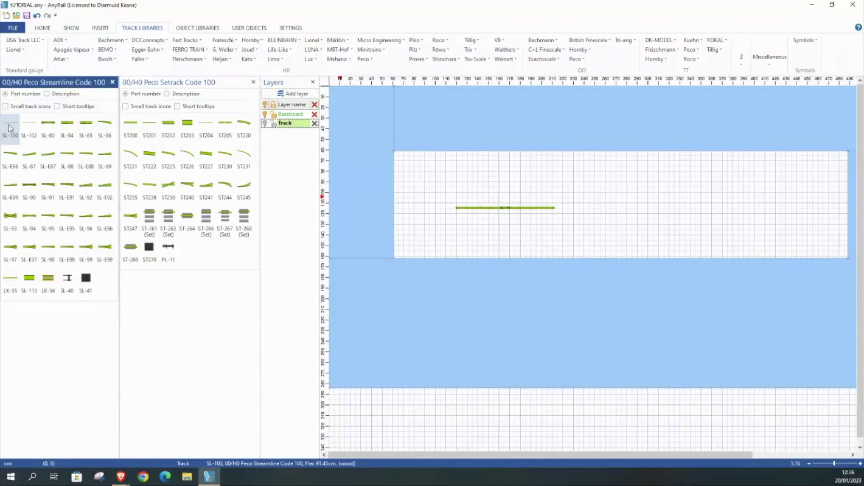
drag(503, 210, 471, 280)
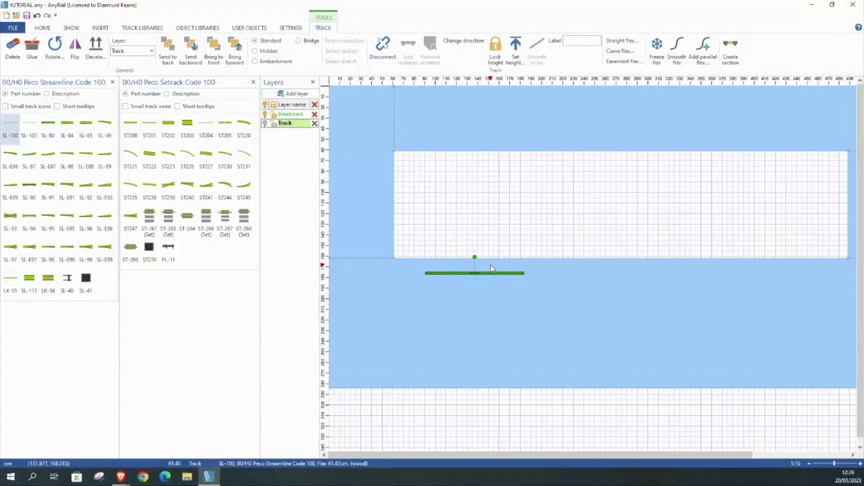
key(ctrl+z)
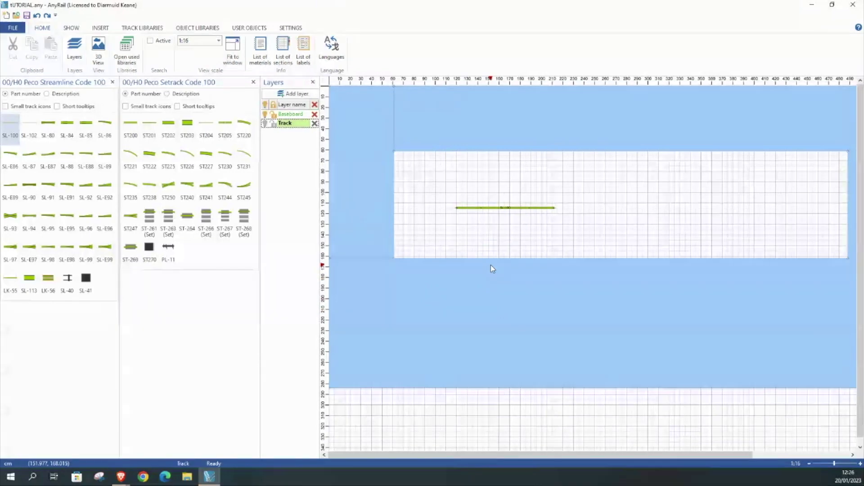
click(486, 211)
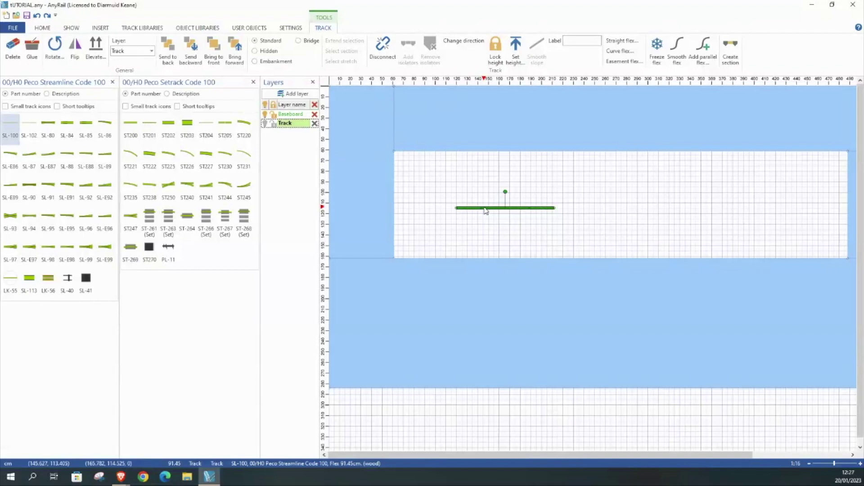
drag(485, 211, 428, 276)
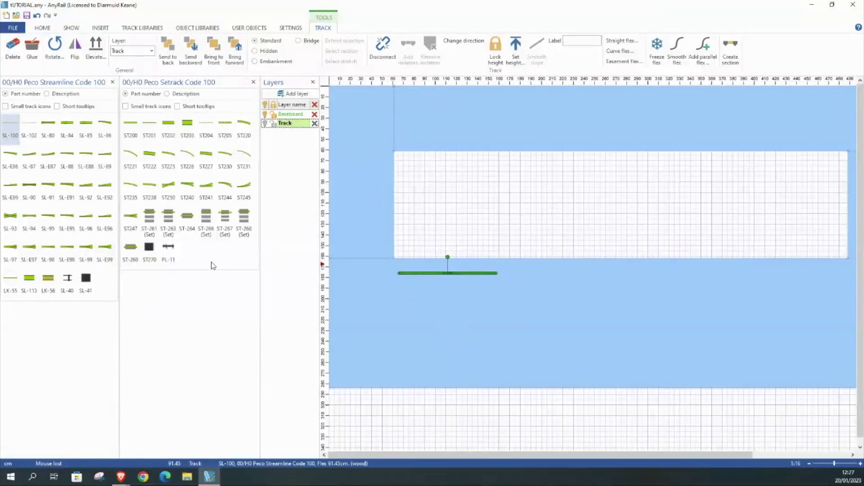
Step: Connect an ST221 curve to the left end of the flex track and turn it to bend downward
click(129, 161)
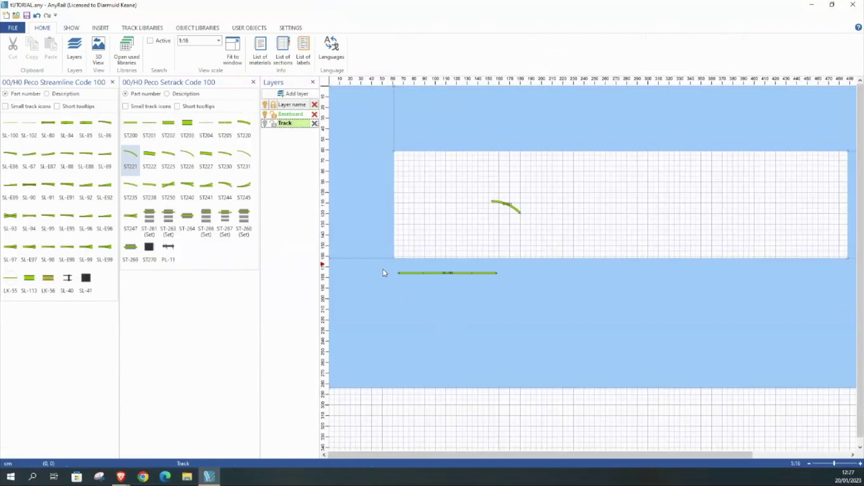
click(509, 209)
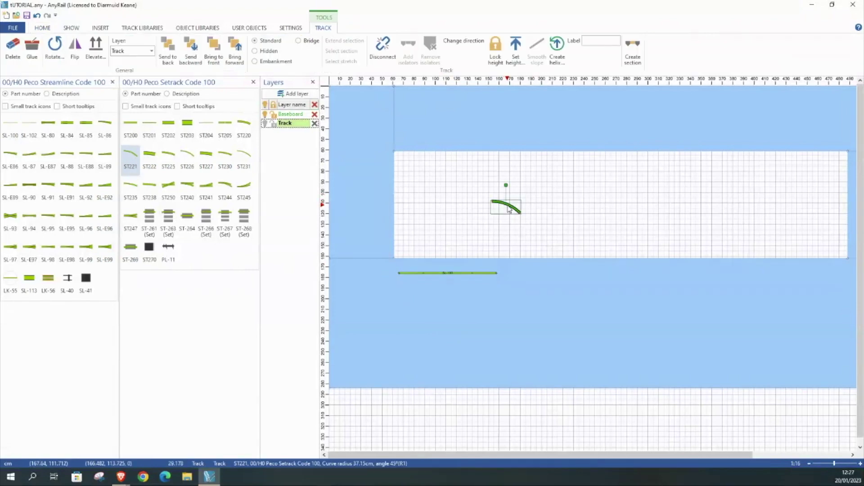
drag(510, 209, 387, 271)
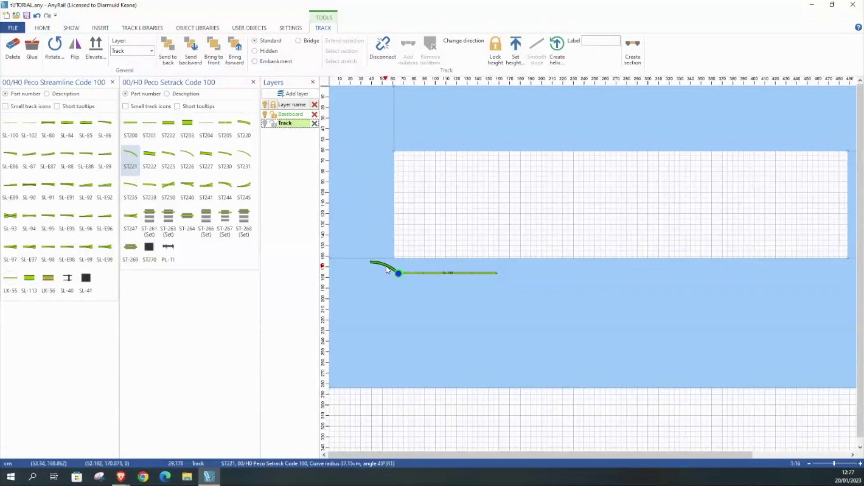
click(386, 268)
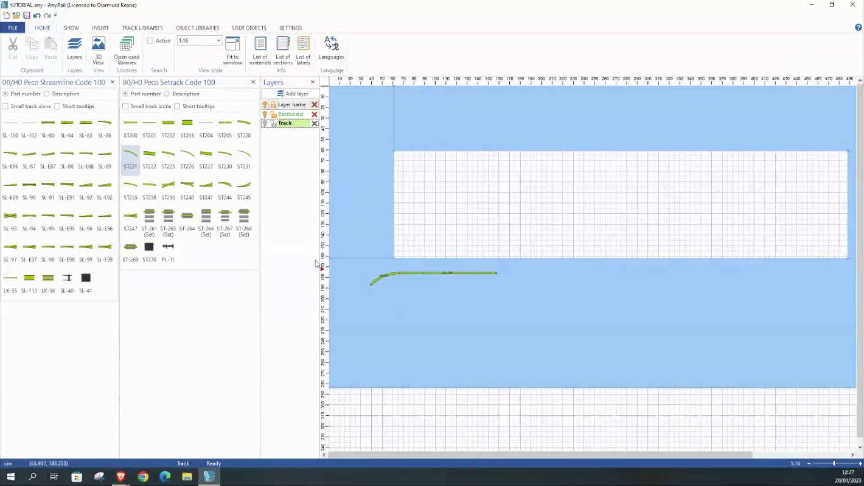
Step: Extend the left curve with three more ST221 pieces to complete a half circle
click(138, 163)
drag(503, 208, 350, 274)
click(350, 274)
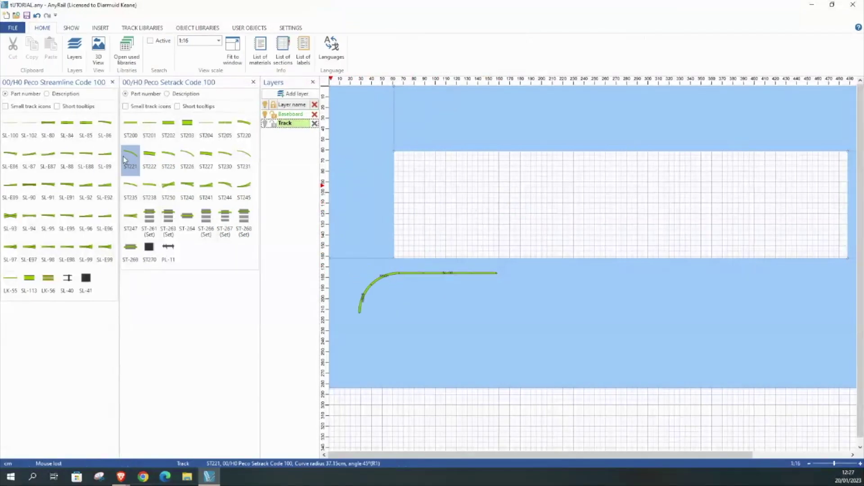
drag(133, 163, 347, 309)
drag(132, 160, 358, 336)
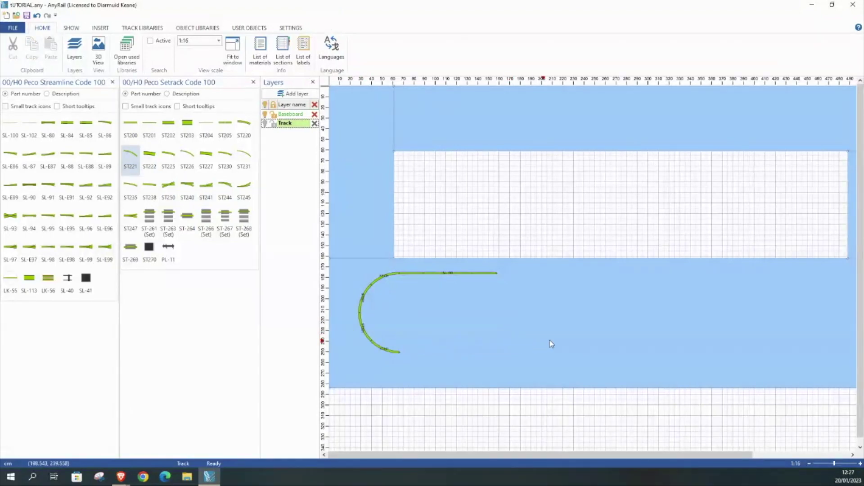
Step: Connect four ST221 curves from the right end of the flex track to form the opposite half circle
drag(130, 159, 544, 293)
drag(130, 159, 544, 317)
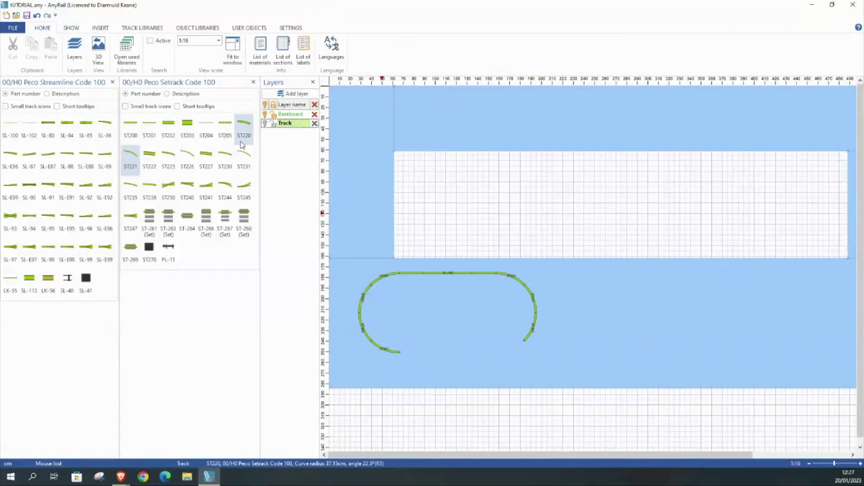
click(131, 160)
drag(506, 206, 536, 342)
Step: Close the oval by fitting another SL-100 flex track between the lower ends of the two half circles
click(10, 129)
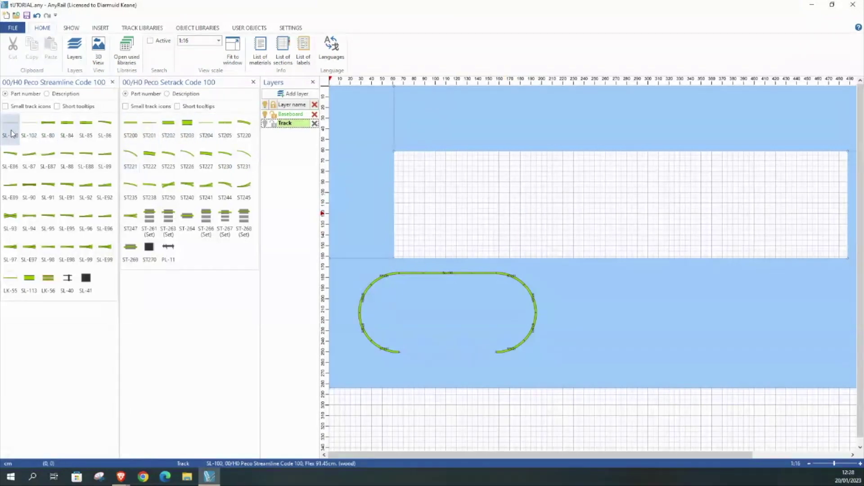
drag(482, 207, 429, 356)
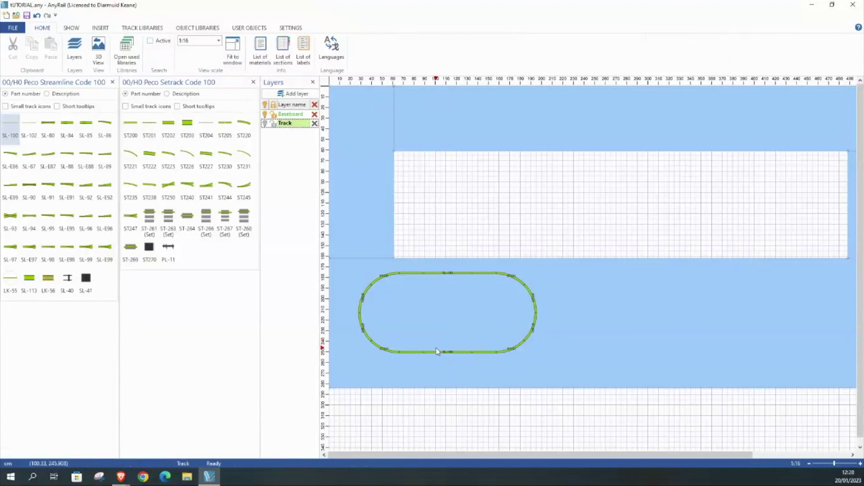
Step: Hide the part numbers on the oval's track pieces and show them again
scroll(360, 363, up, 3)
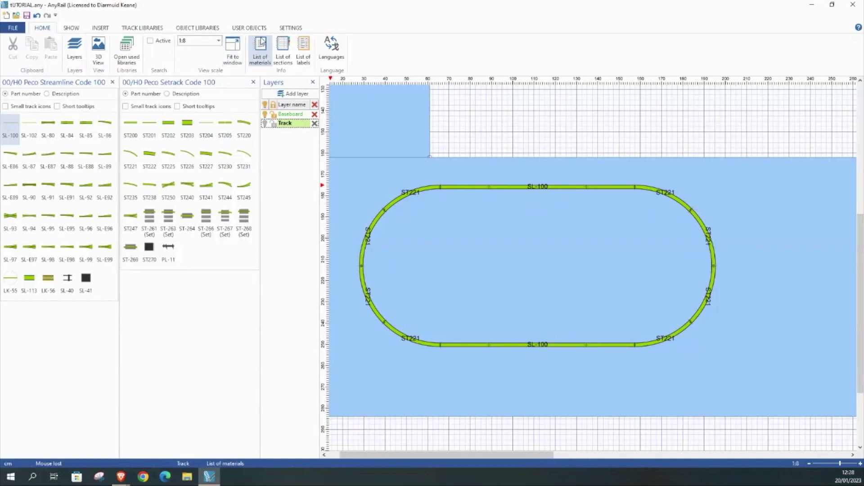
click(71, 28)
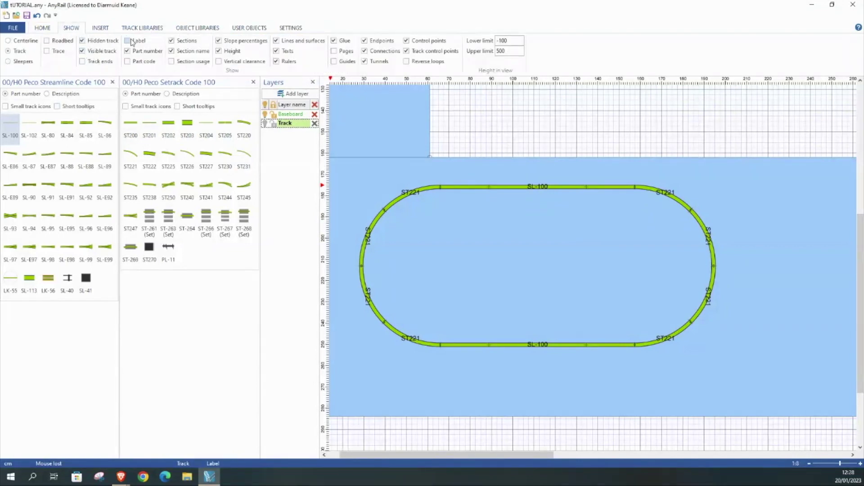
click(127, 51)
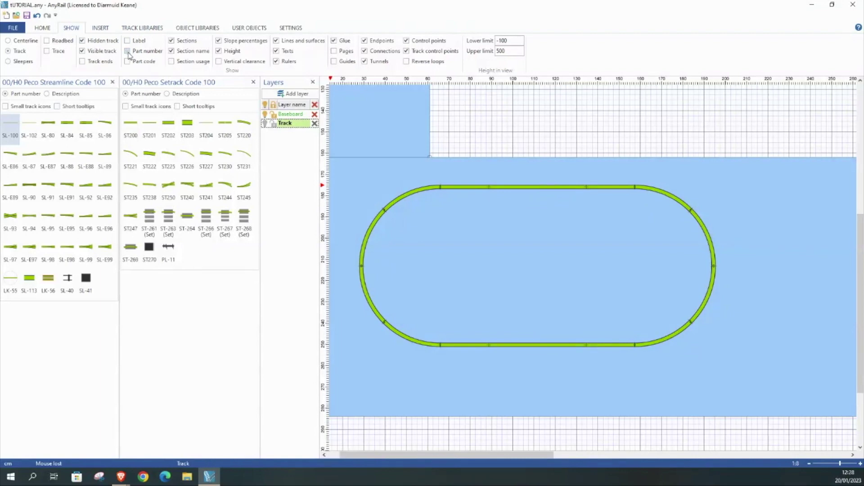
click(128, 51)
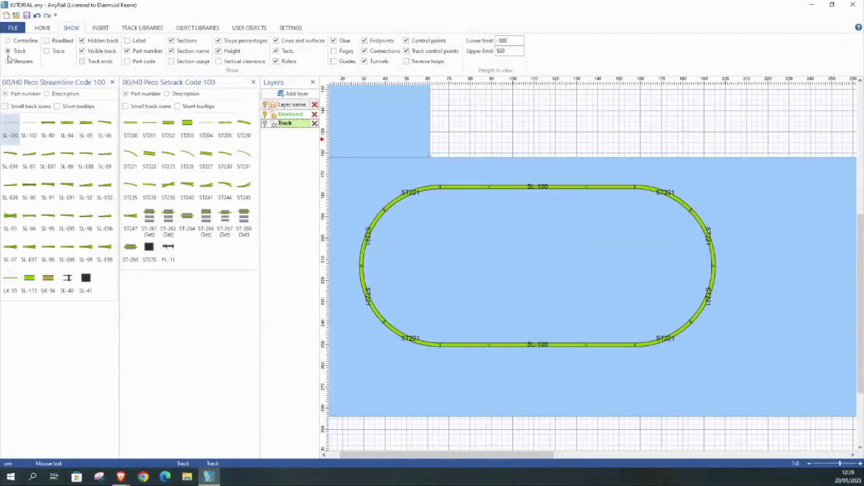
Step: Try displaying the track as Sleepers and as Centerline, and return it to the Track style
click(8, 62)
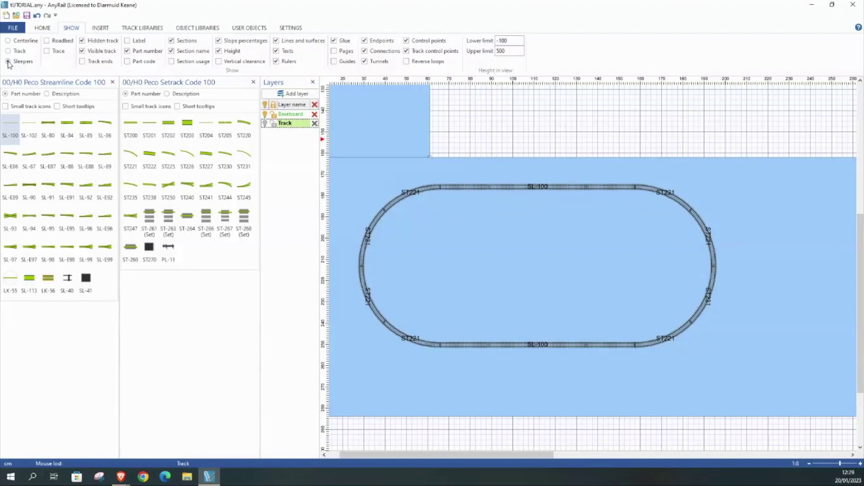
click(8, 40)
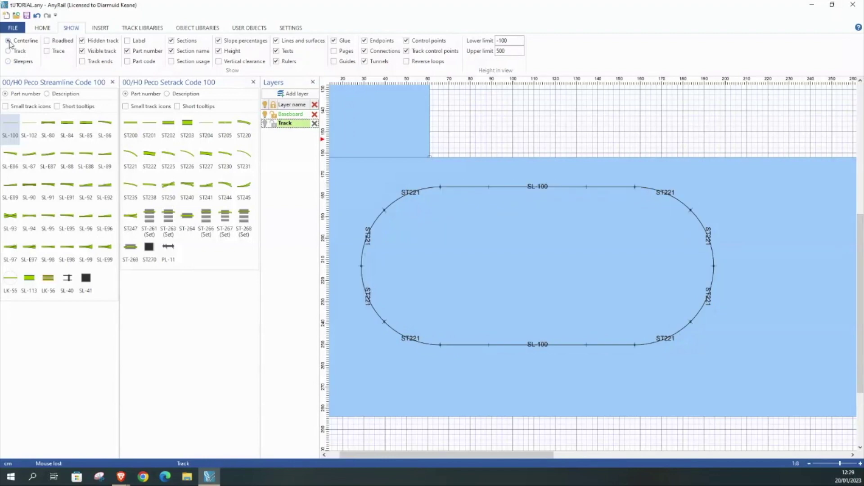
click(8, 51)
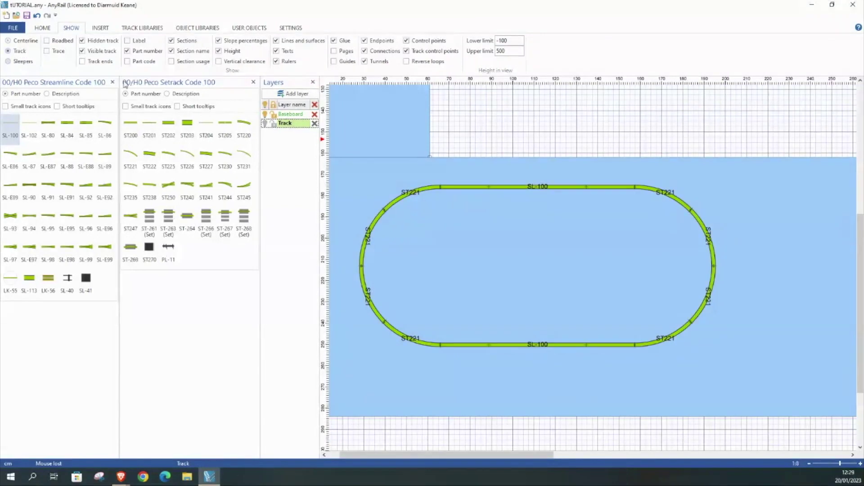
Step: Turn on the display of reverse loops, vertical clearance, track ends and guides
click(407, 61)
click(218, 62)
click(83, 62)
click(83, 63)
click(219, 63)
click(334, 62)
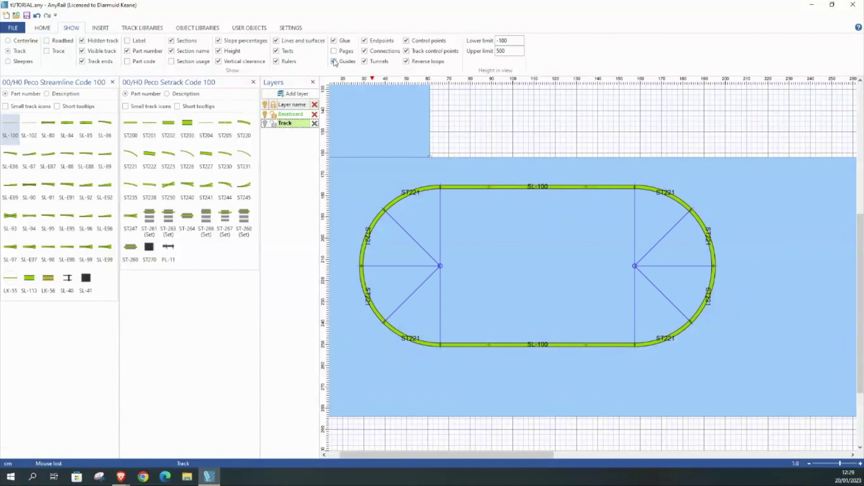
Step: Turn on the display of print pages and fit the whole layout to the window
click(334, 52)
click(43, 30)
click(233, 54)
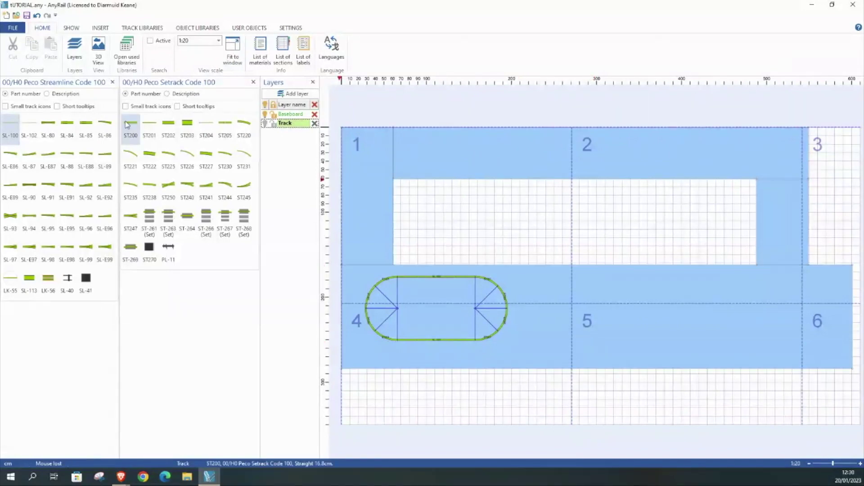
Step: Set the print scale ratio to 1:1 with empty pages suppressed, and return to the layout
click(13, 28)
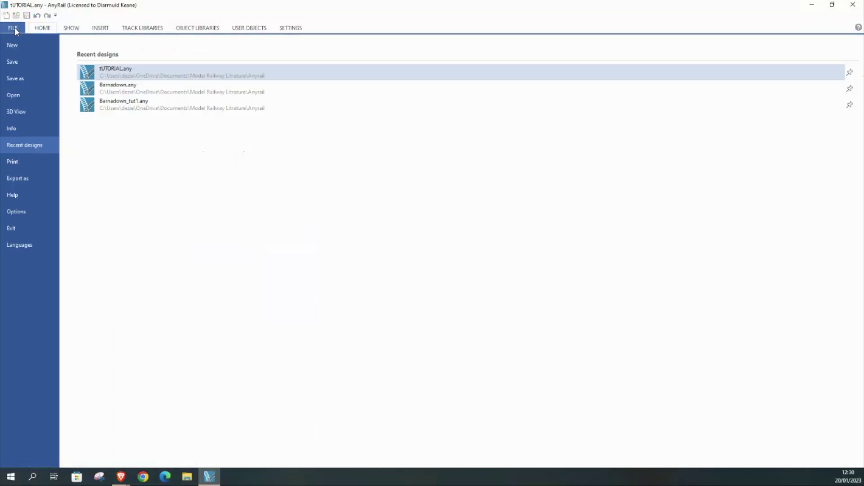
click(3, 167)
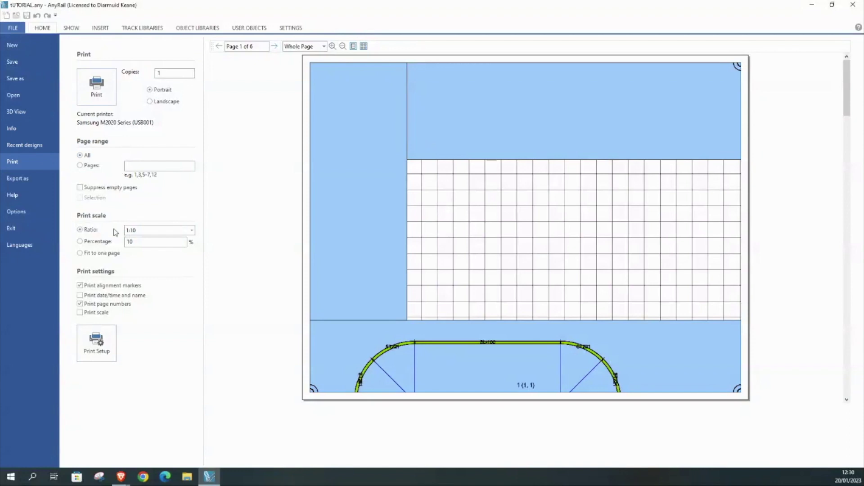
click(156, 231)
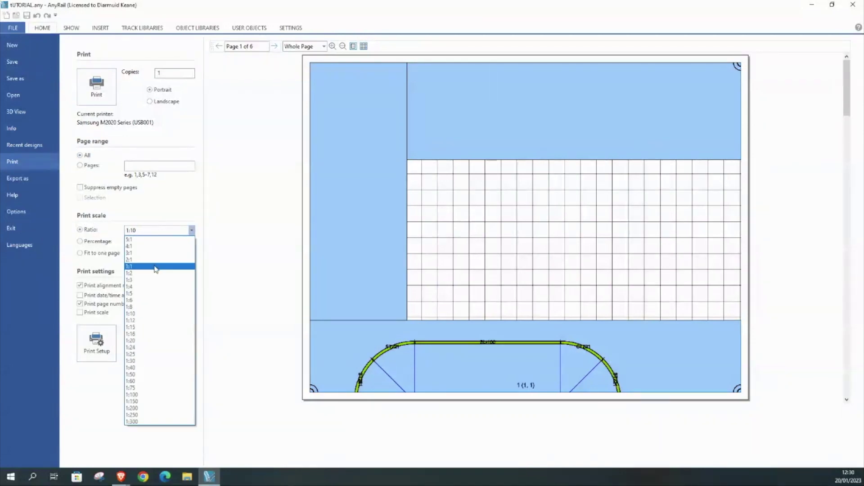
click(155, 268)
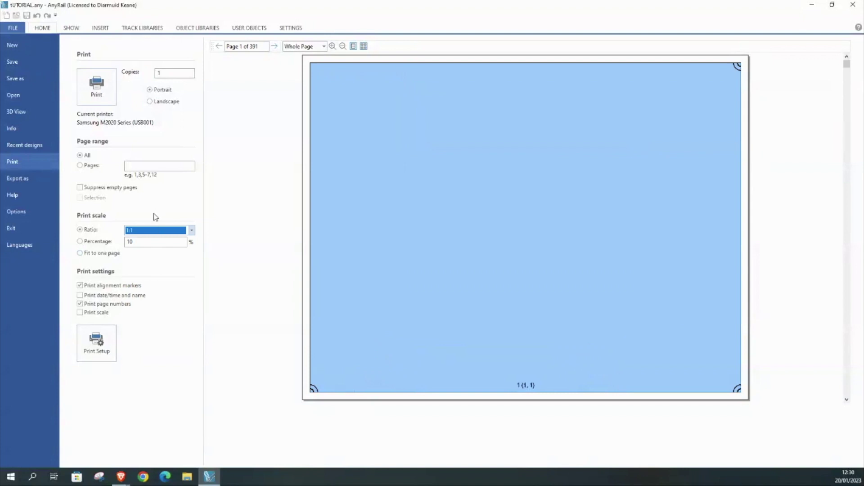
click(80, 188)
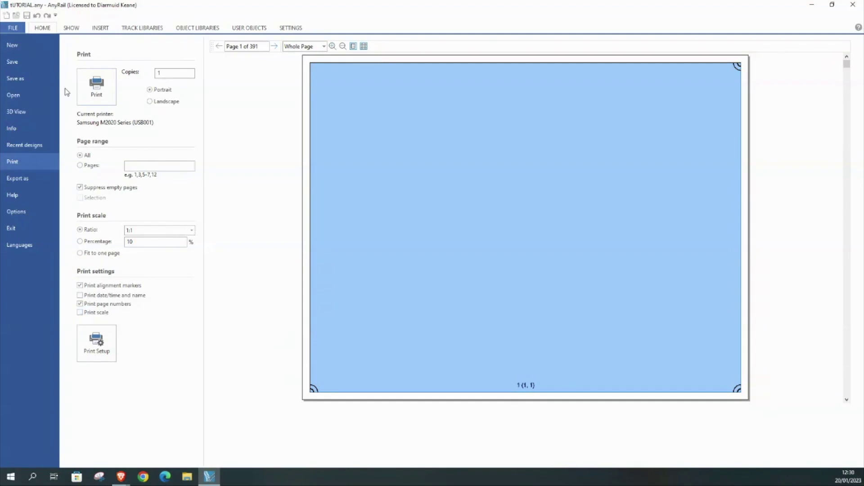
click(14, 28)
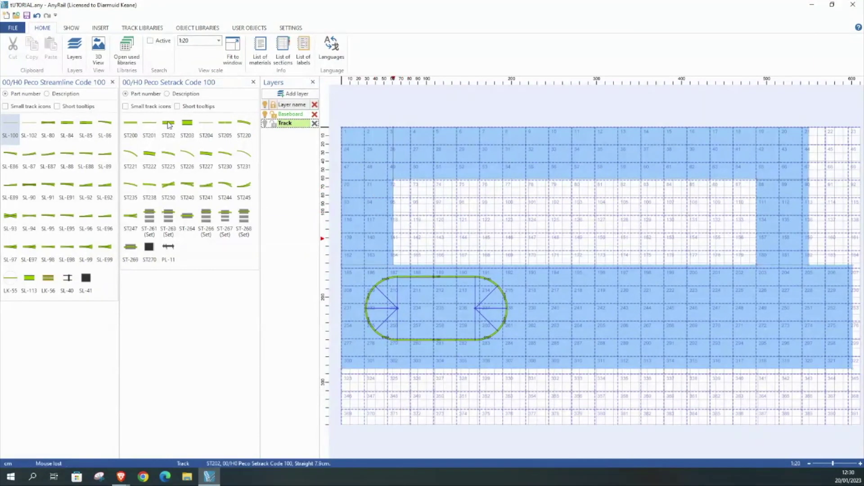
Step: Hide the Baseboard layer and preview how the layout would print without it
click(266, 116)
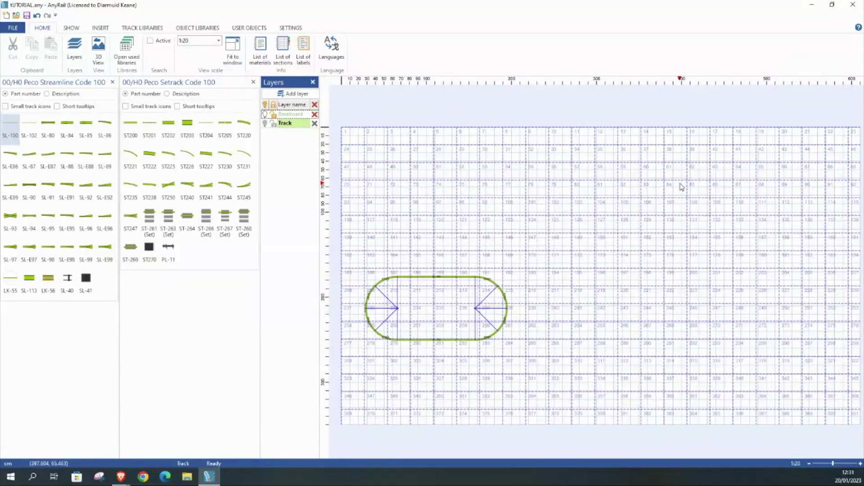
click(18, 30)
click(15, 164)
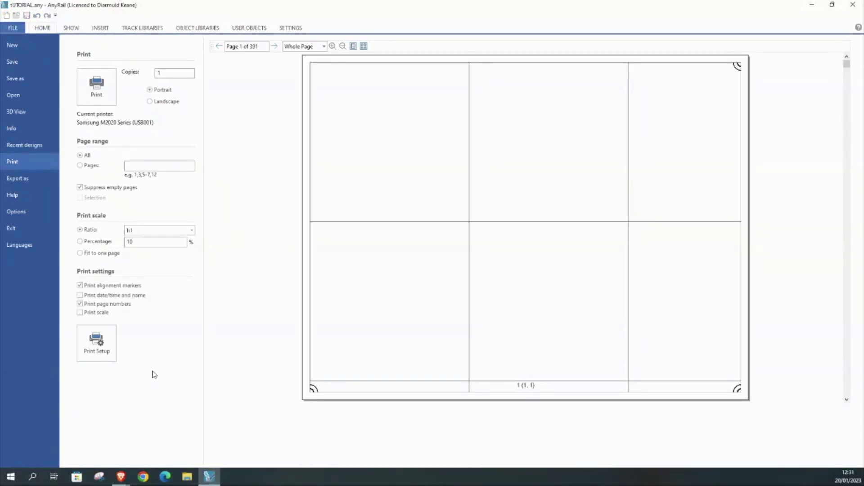
Step: Leave the print preview, turn off the display of pages and show the Baseboard layer
click(43, 28)
click(70, 29)
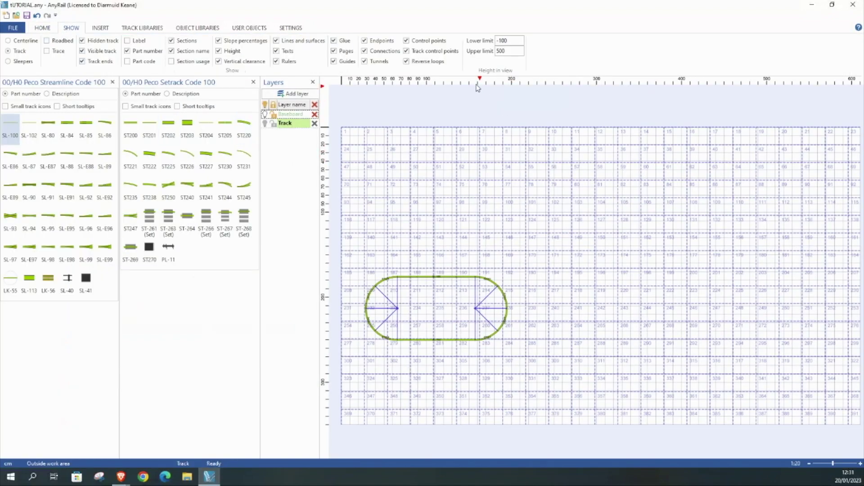
click(334, 51)
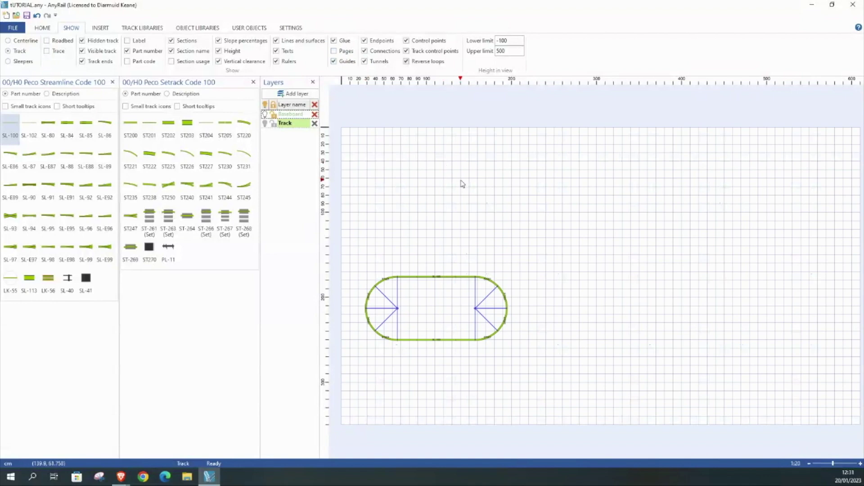
click(265, 114)
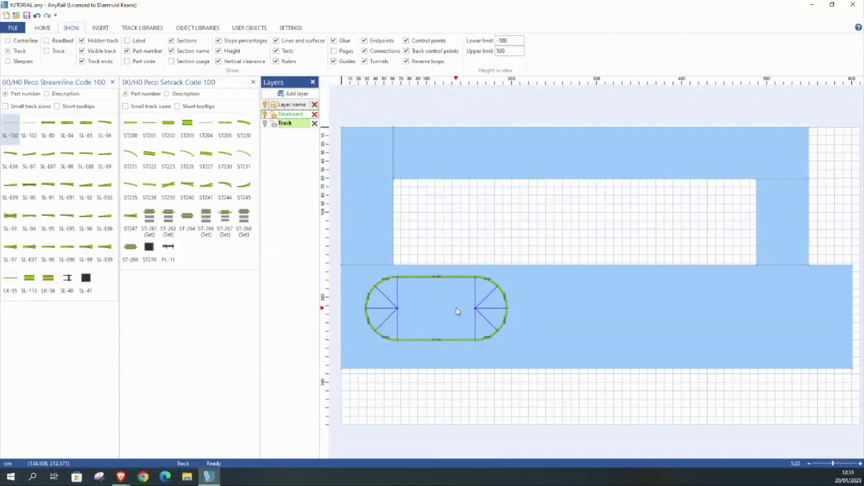
Step: Make the oval's upper SL-100 flex track Hidden and inspect it in the 3D view from different angles
click(436, 278)
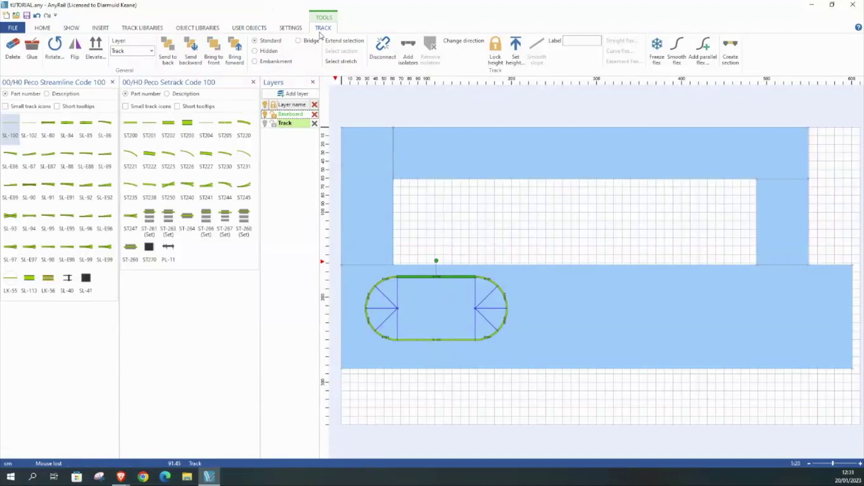
click(269, 53)
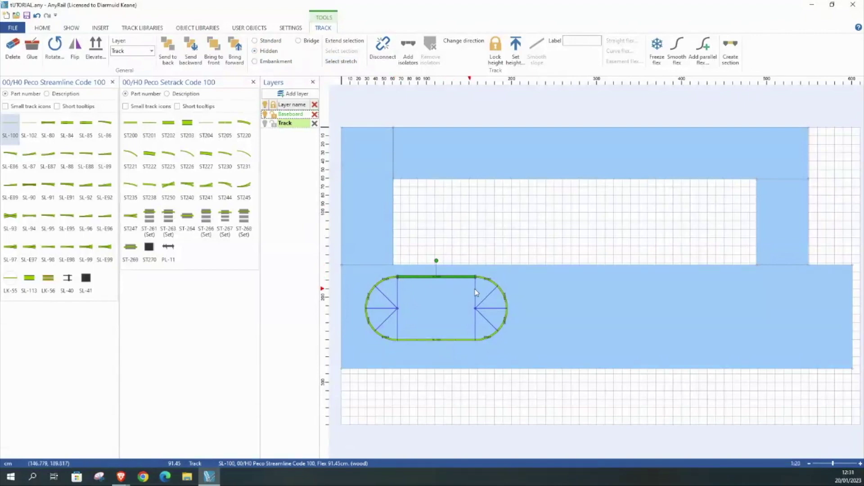
click(42, 29)
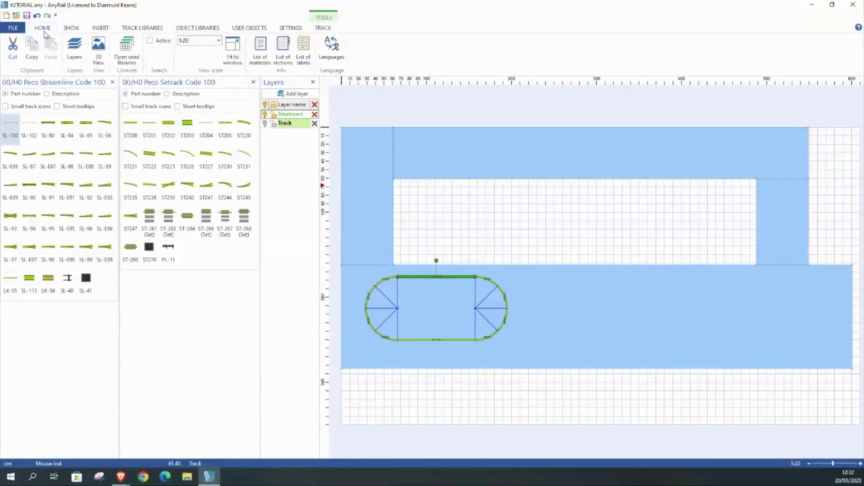
click(100, 56)
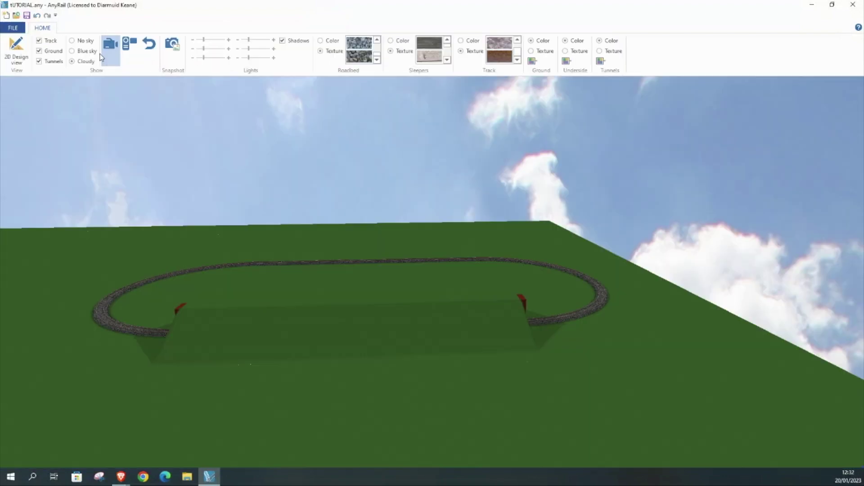
drag(136, 376, 322, 379)
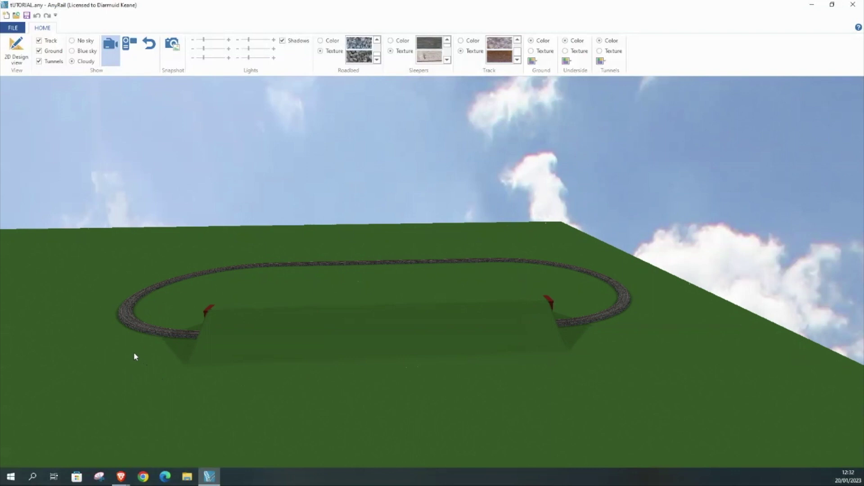
drag(133, 356, 282, 345)
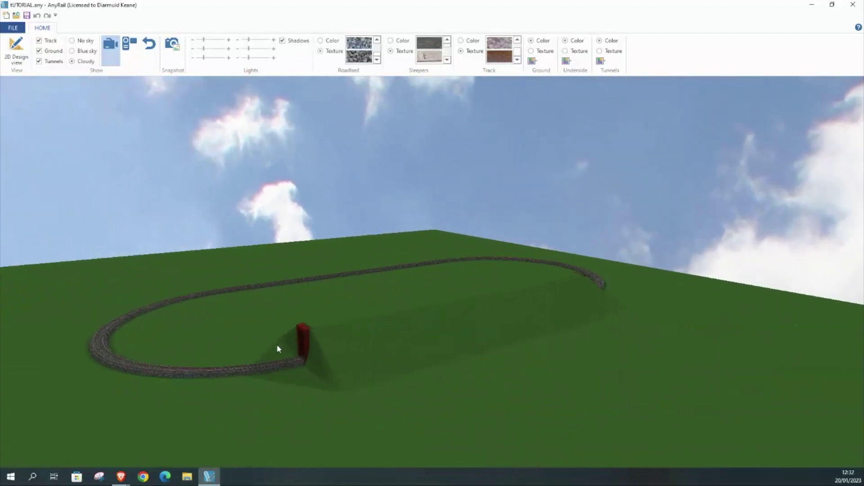
click(98, 47)
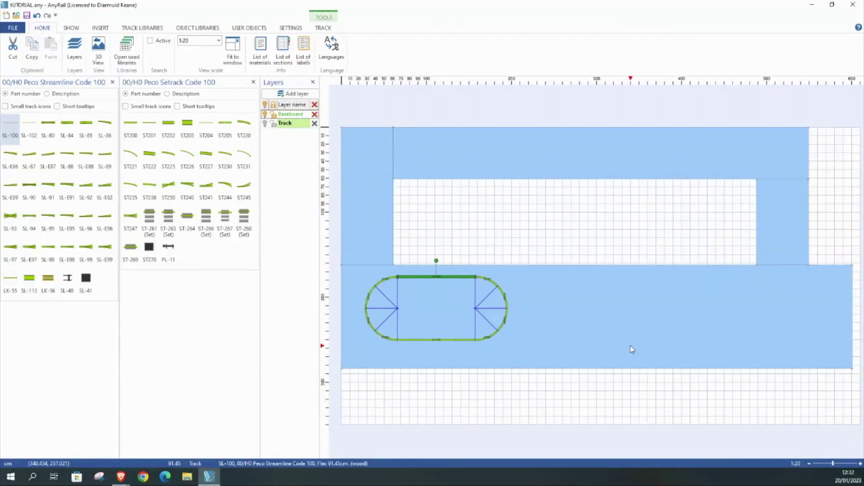
Step: Set the oval's lower SL-100 flex track to Embankment and check it in the 3D view
click(426, 341)
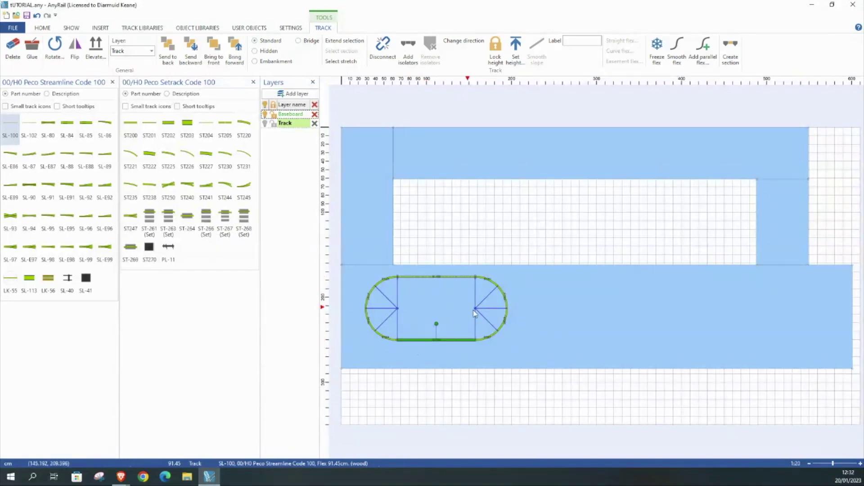
click(255, 61)
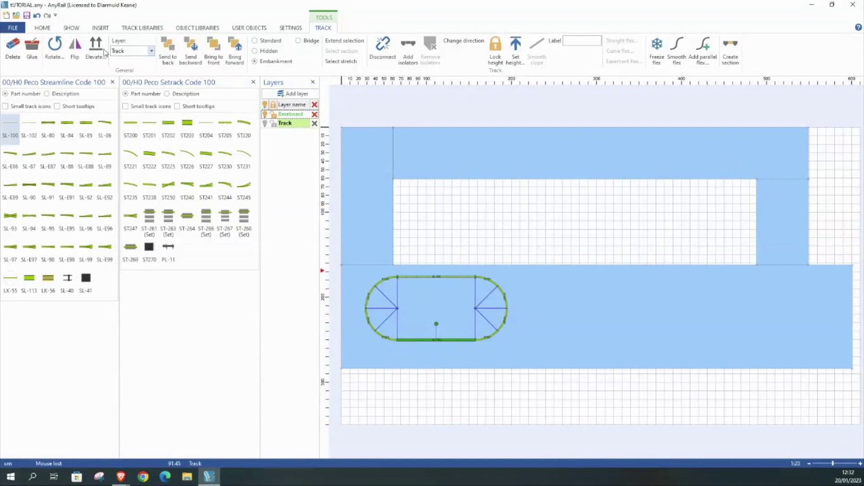
click(42, 28)
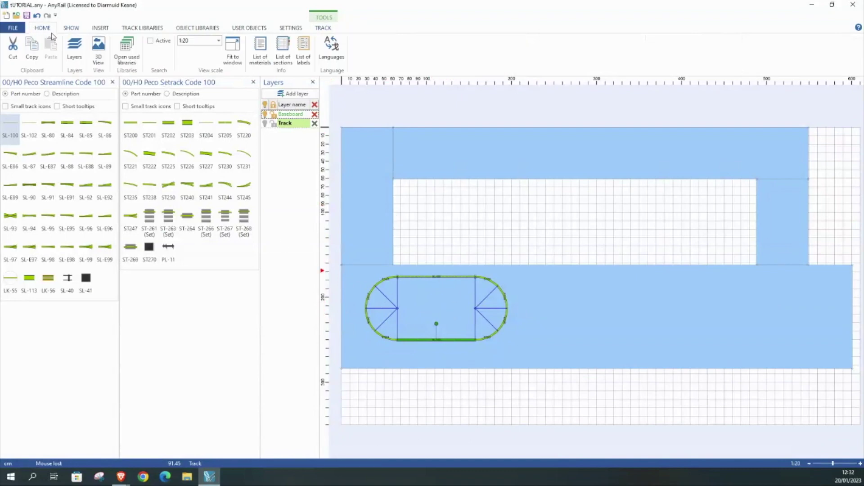
click(97, 57)
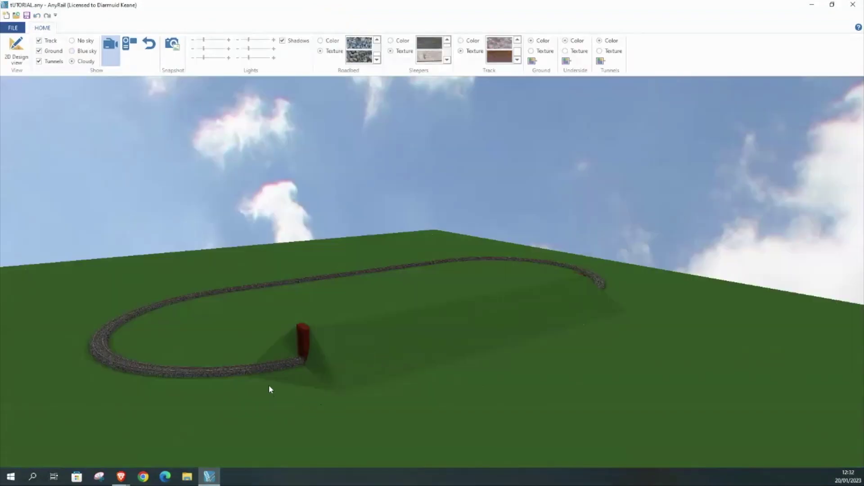
click(16, 55)
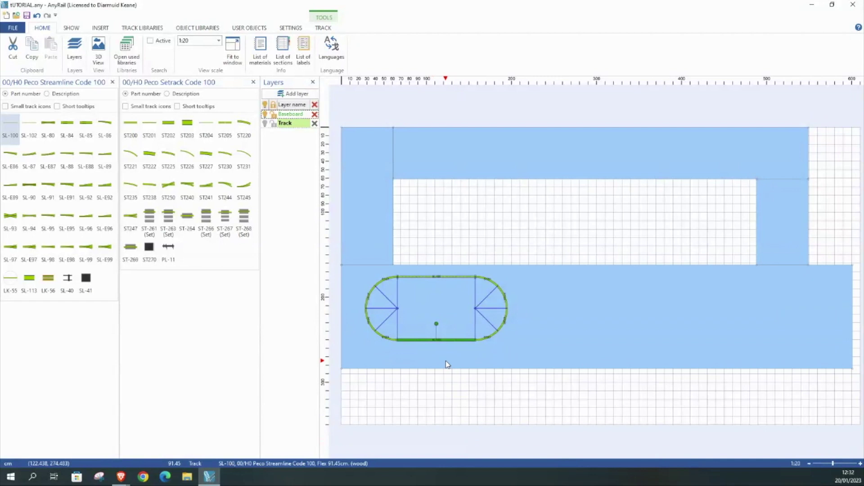
Step: Set the height of the oval's lower SL-100 flex track to 10 cm
click(435, 341)
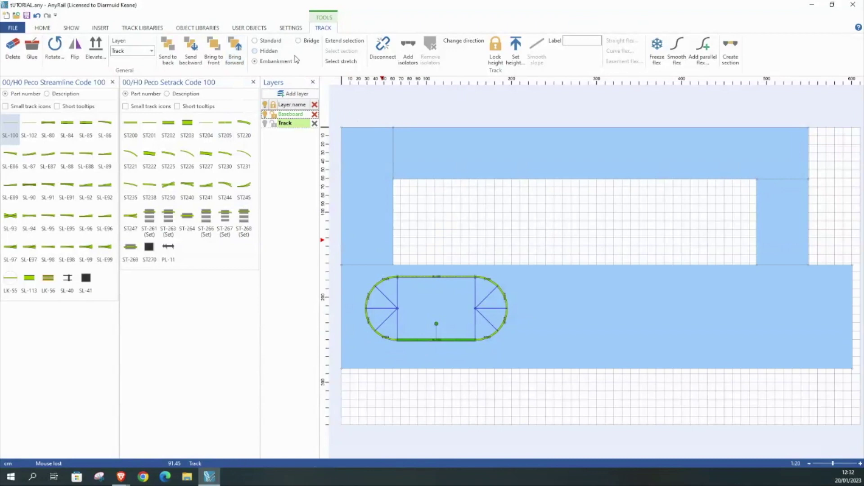
key(Escape)
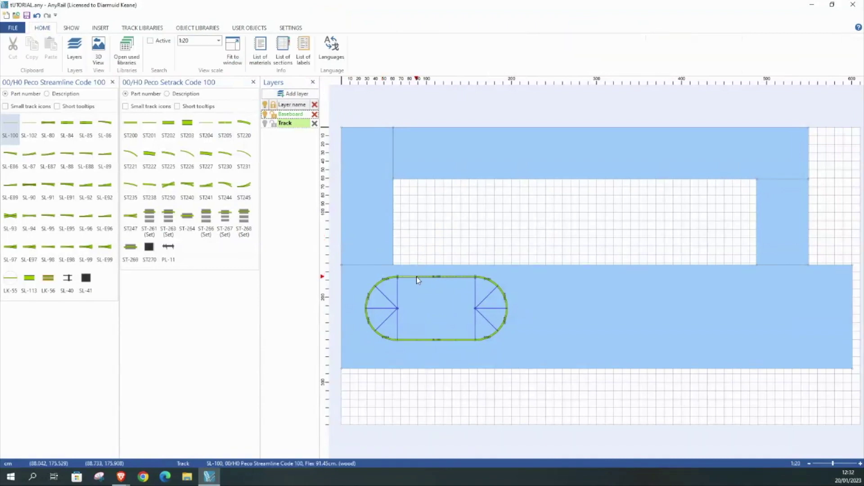
click(432, 278)
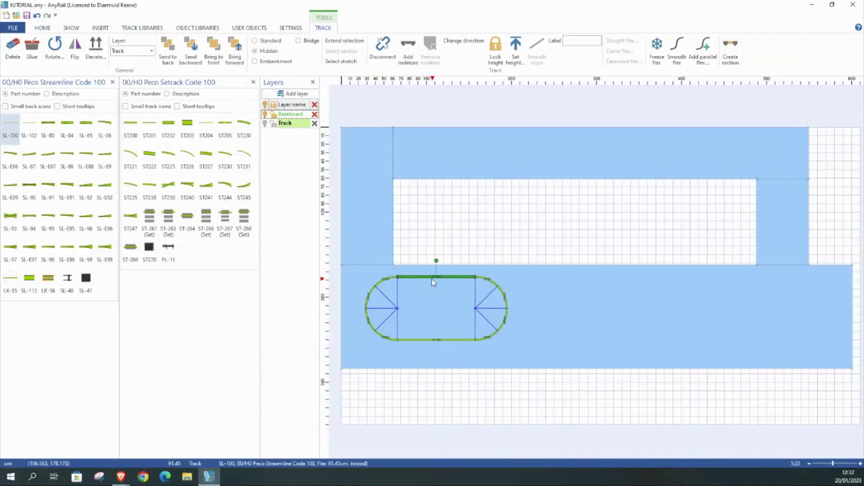
click(422, 342)
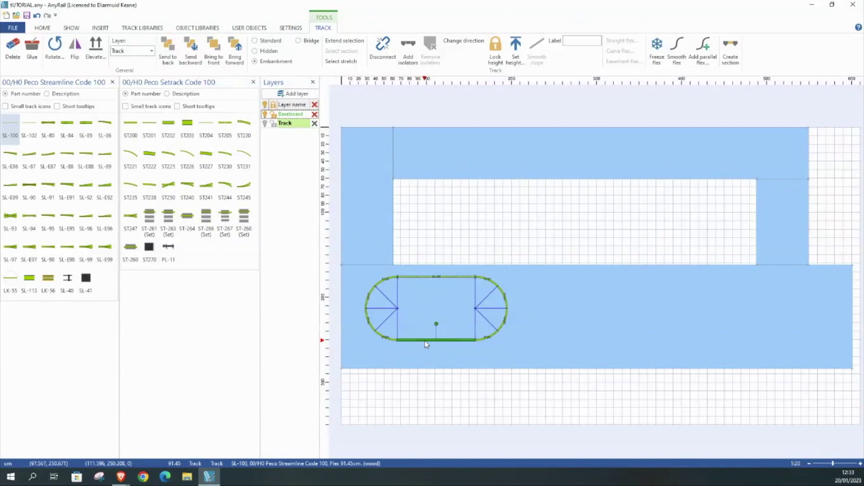
right_click(426, 345)
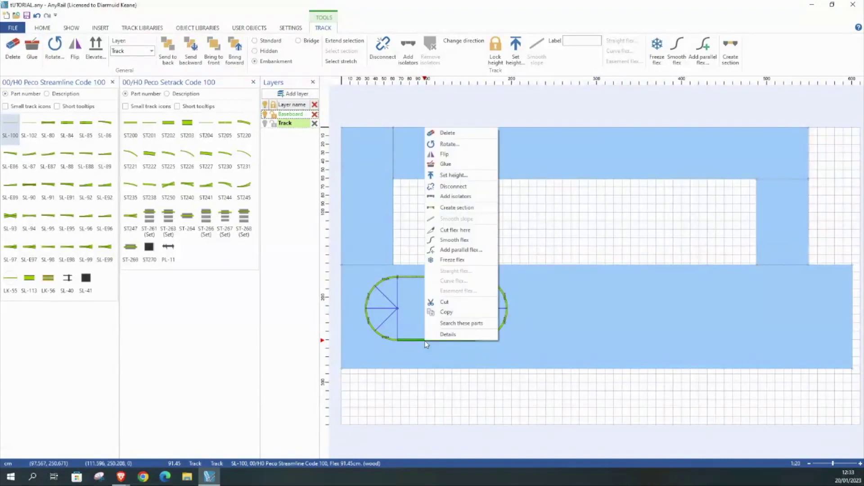
click(455, 175)
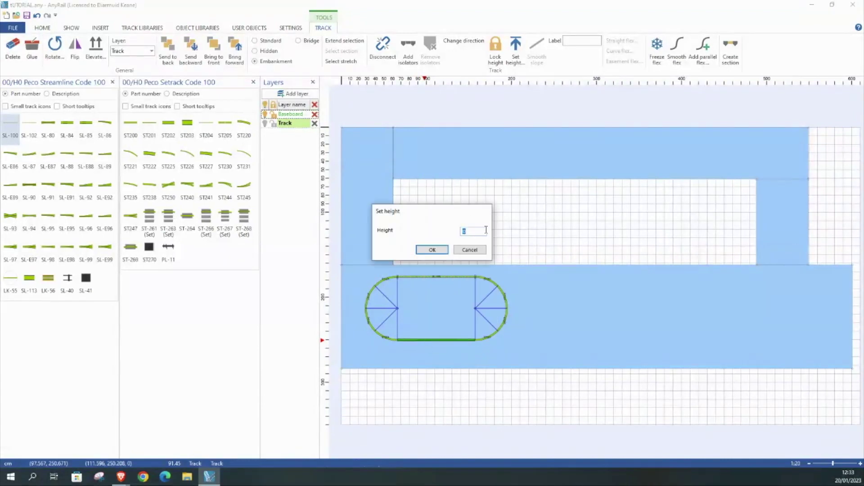
text(10)
key(Return)
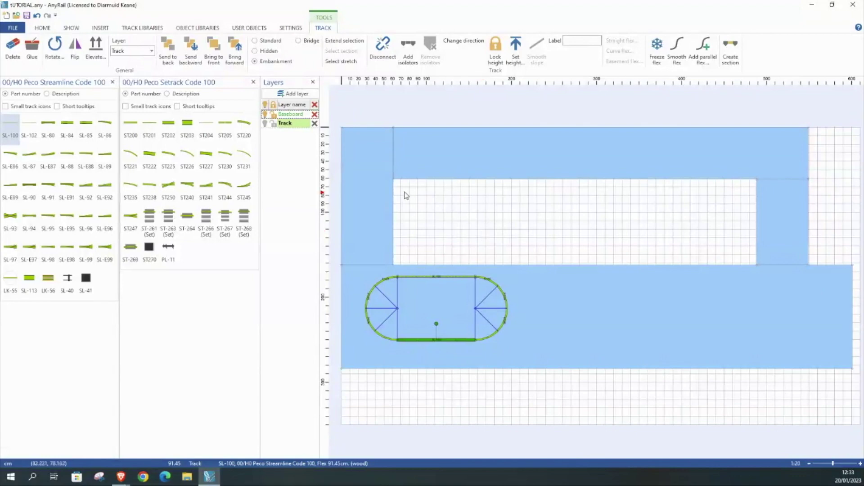
Step: Inspect the raised lower track in the 3D view from another angle and return to the 2D design view
click(43, 29)
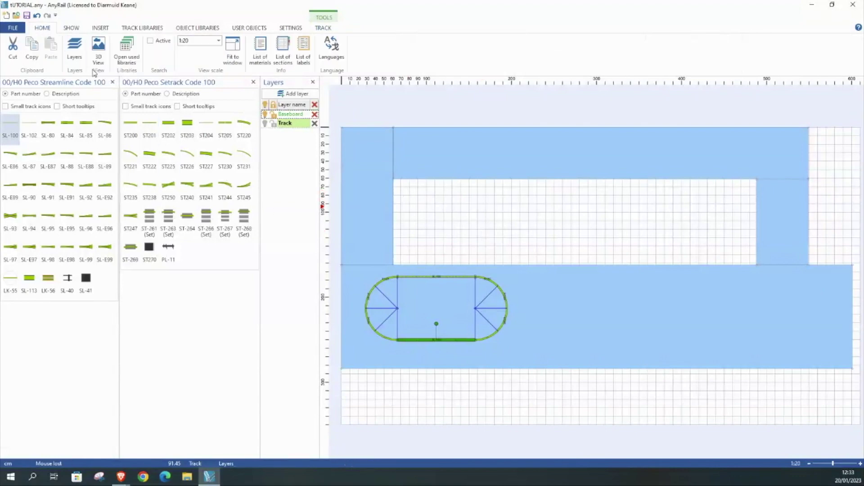
click(96, 51)
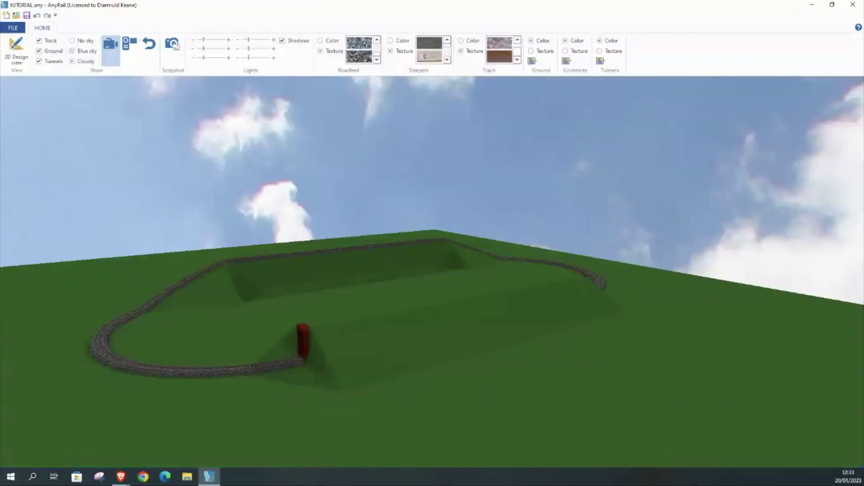
drag(177, 328, 262, 338)
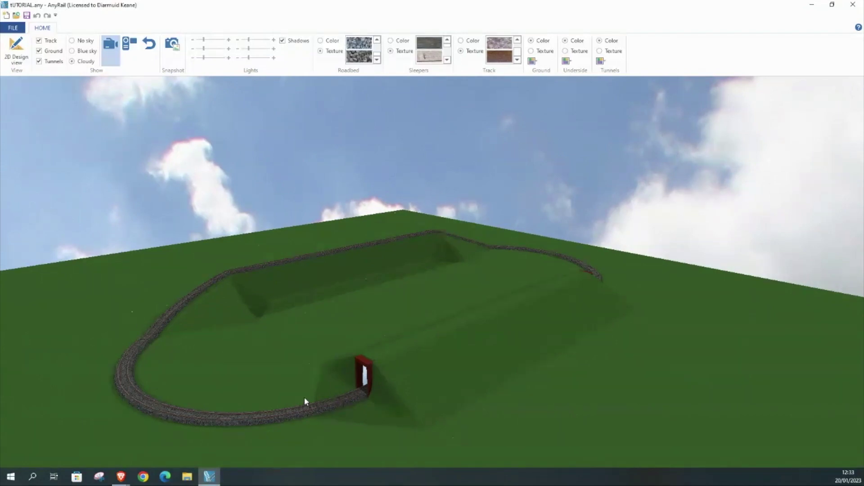
click(16, 52)
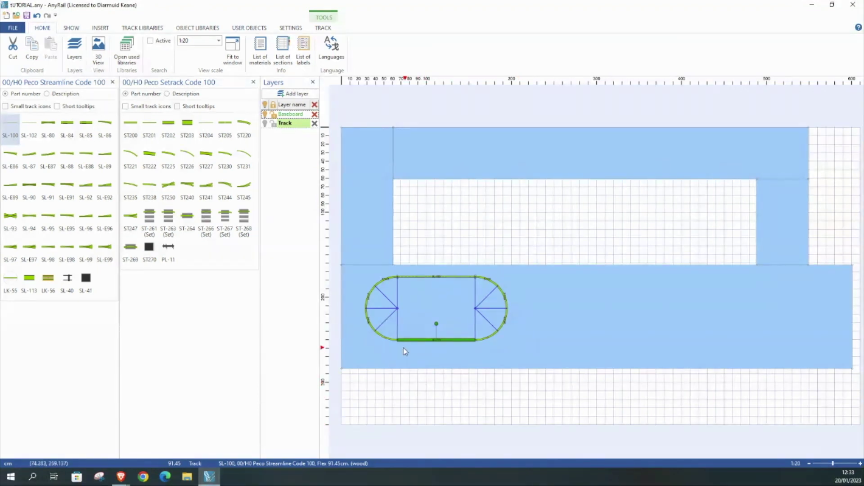
click(389, 342)
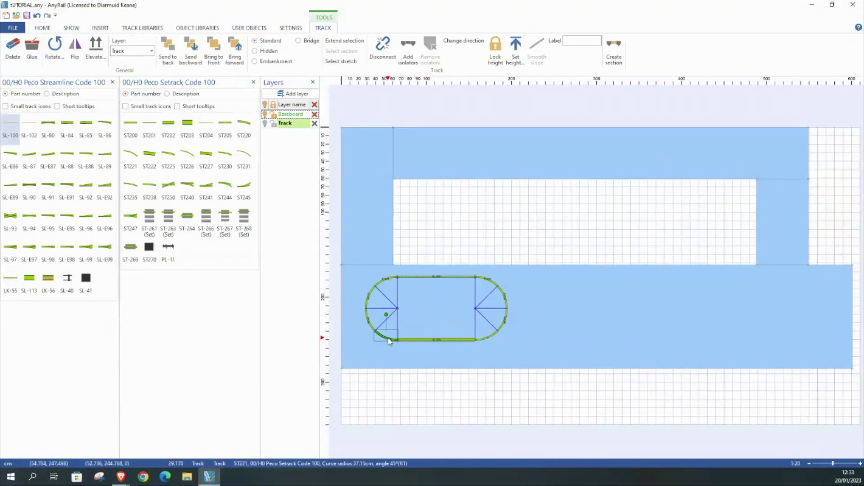
ctrl+click(369, 321)
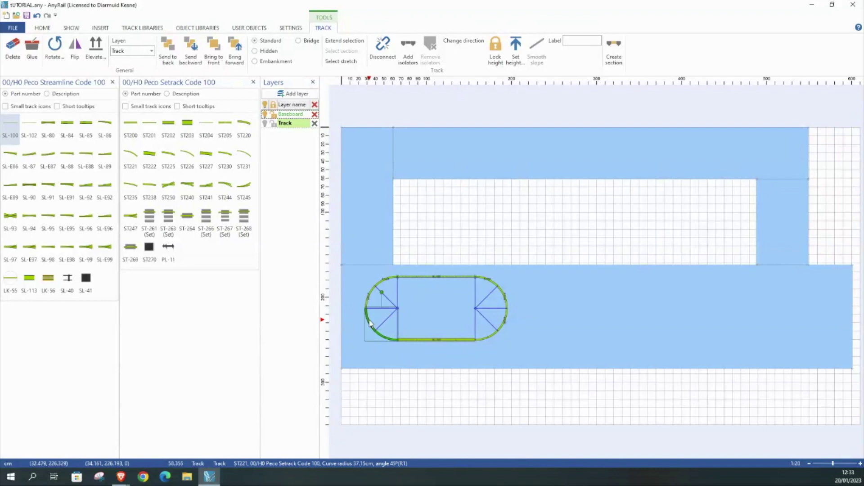
ctrl+click(370, 301)
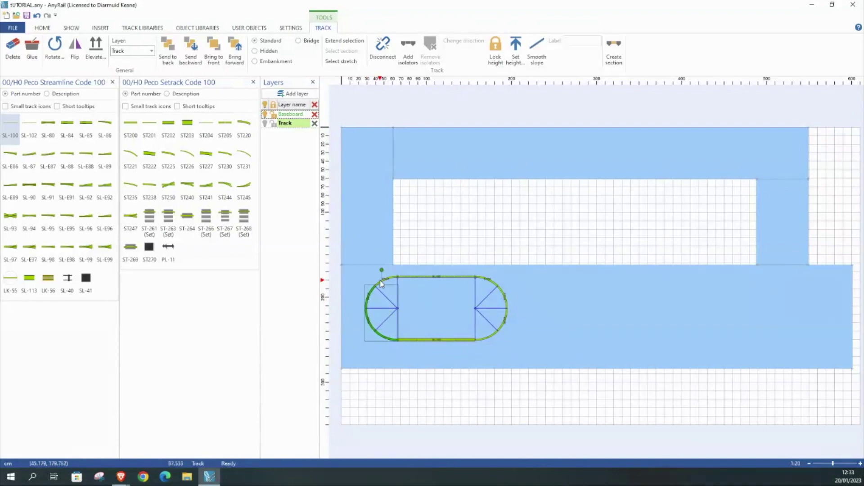
ctrl+click(384, 283)
ctrl+click(486, 279)
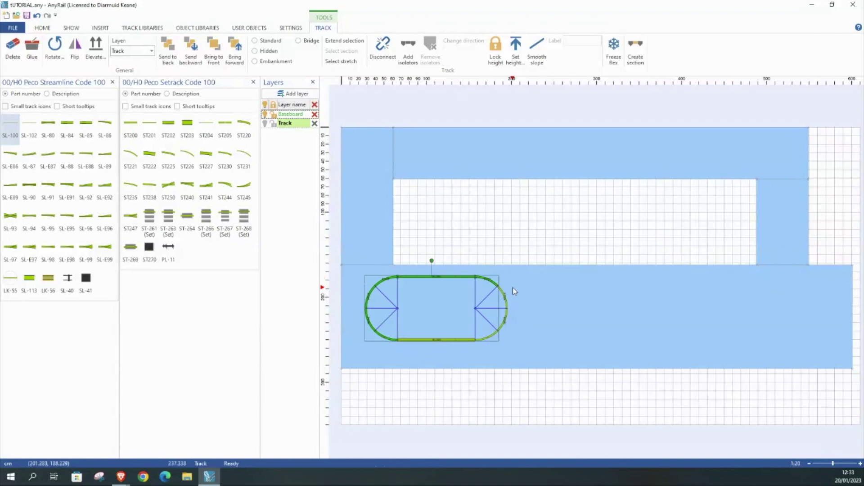
click(436, 301)
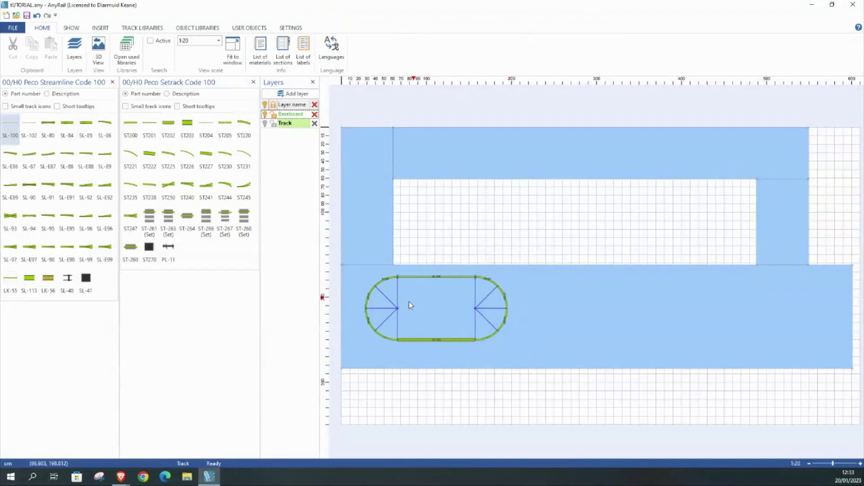
Step: Apply a smooth slope across the four ST221 curves at the oval's left end
click(375, 330)
ctrl+click(368, 323)
ctrl+click(369, 299)
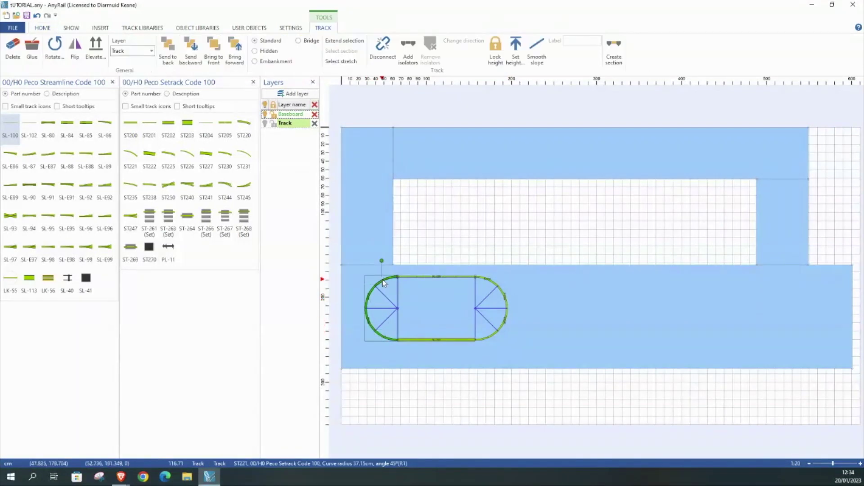
right_click(383, 282)
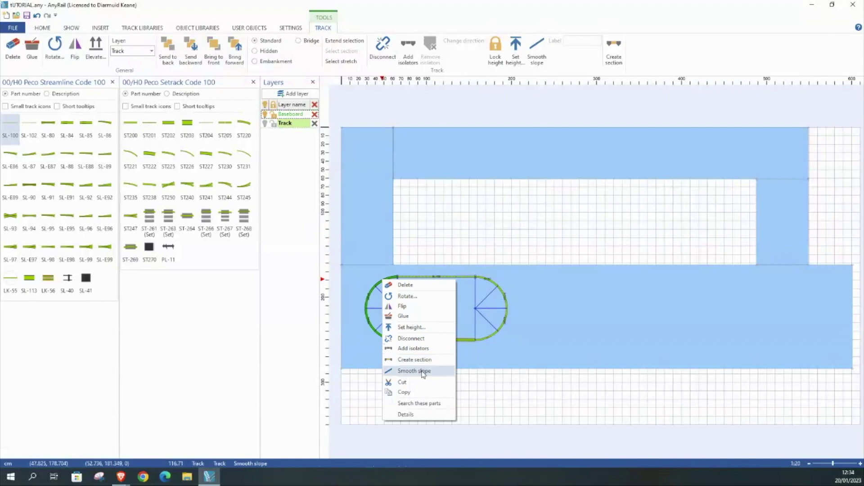
click(409, 374)
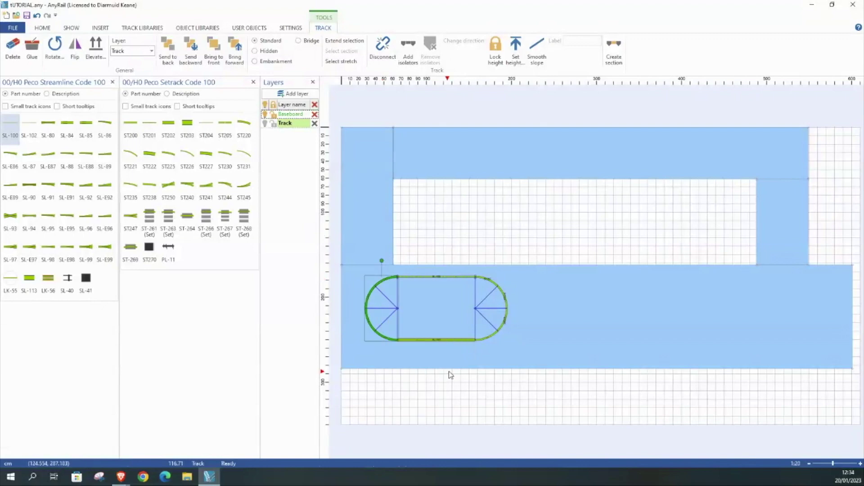
click(424, 315)
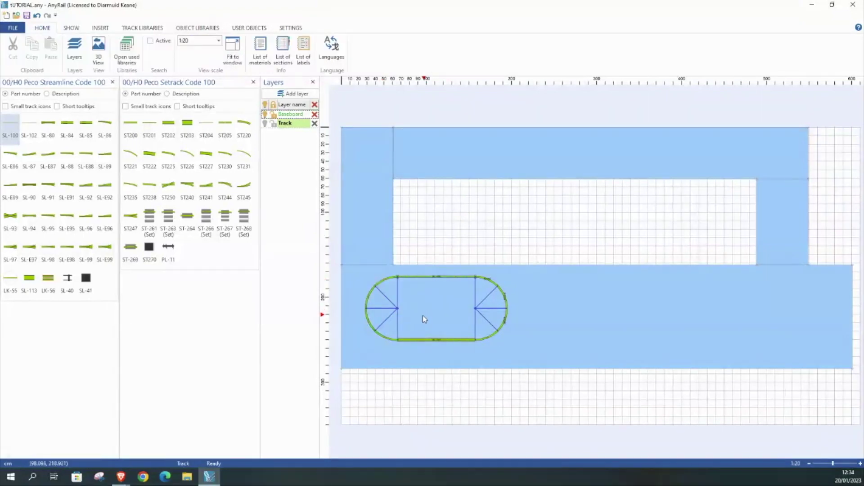
Step: Inspect the smoothed slope of the left-end curves in the 3D view from several angles, ending in the 2D design view
click(98, 57)
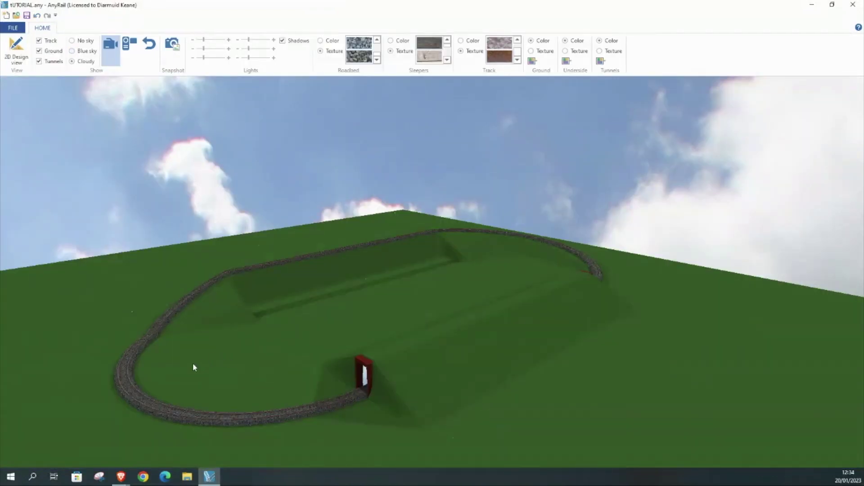
click(26, 57)
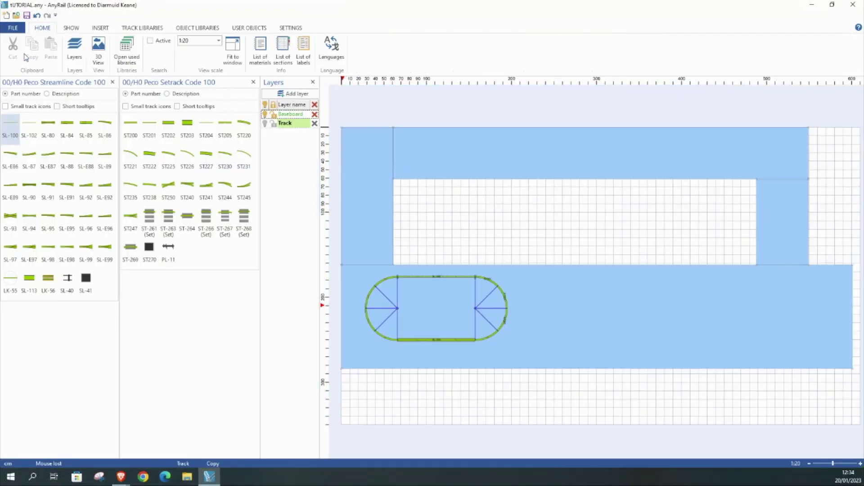
click(98, 50)
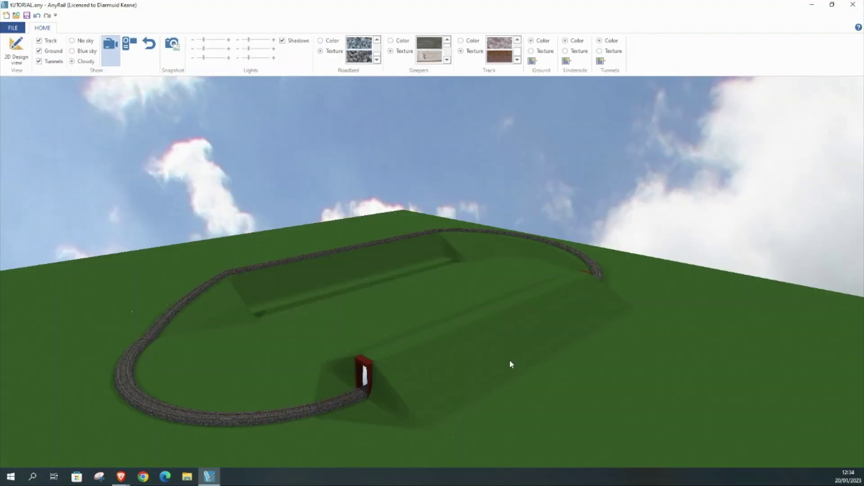
drag(666, 288, 376, 301)
drag(748, 424, 706, 392)
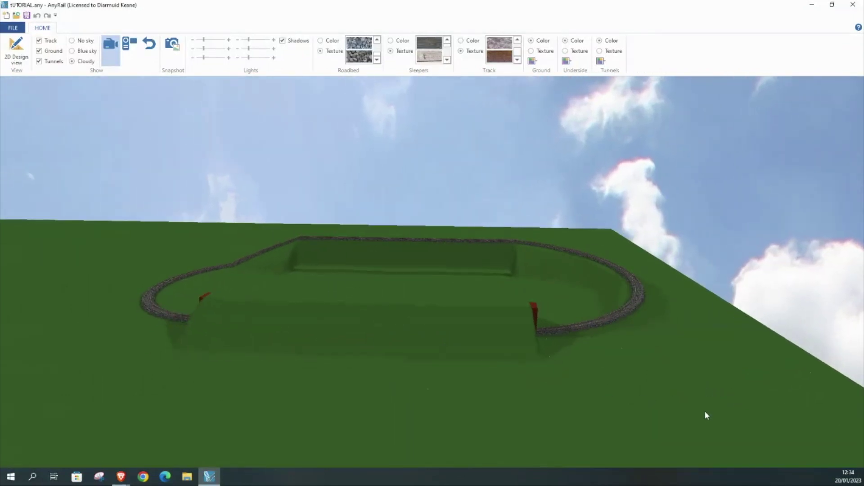
click(18, 54)
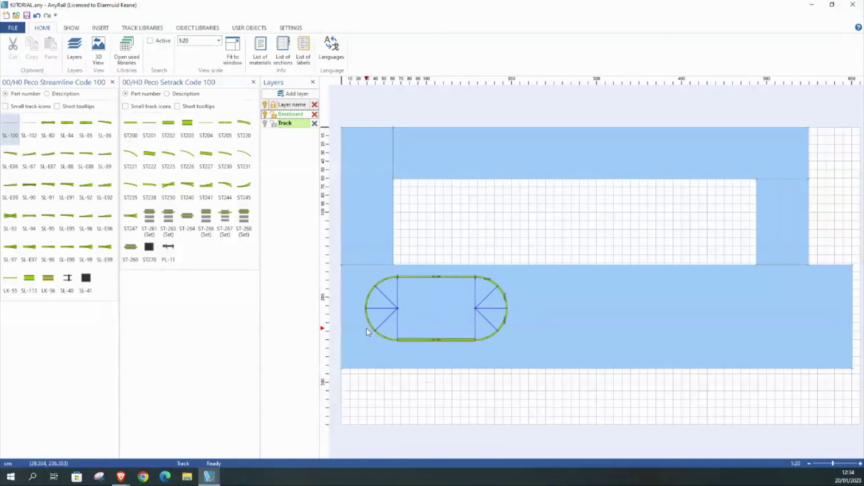
Step: Examine the joint heights and gradient percentages along the curves at the oval's left end
scroll(367, 327, up, 2)
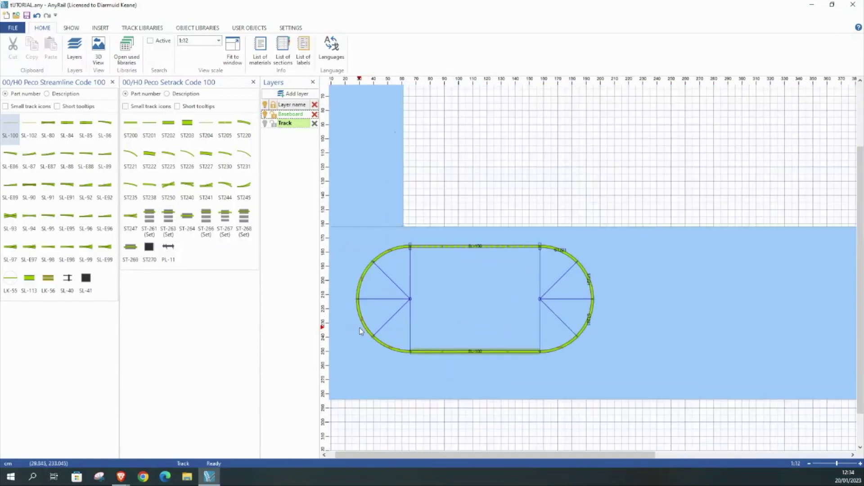
scroll(359, 329, up, 4)
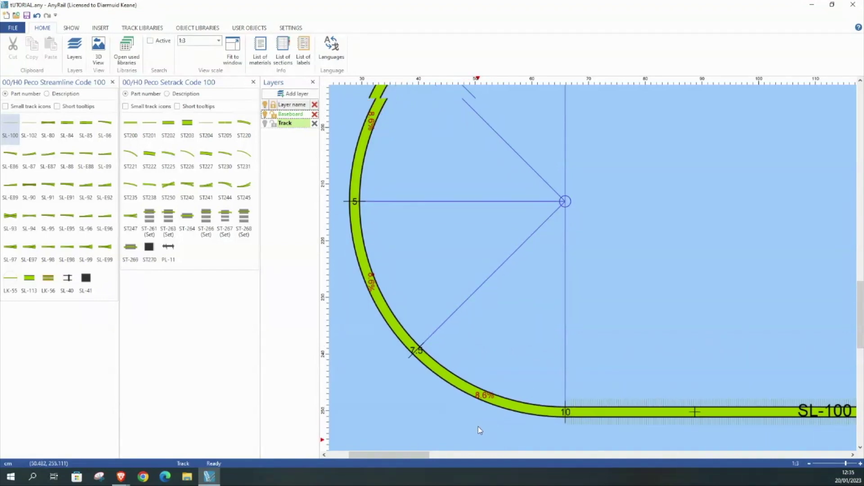
scroll(480, 431, up, 5)
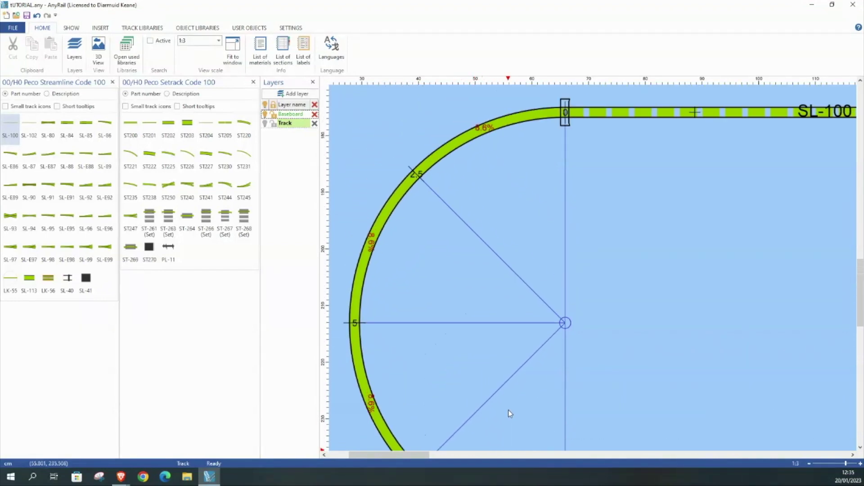
scroll(509, 413, up, 2)
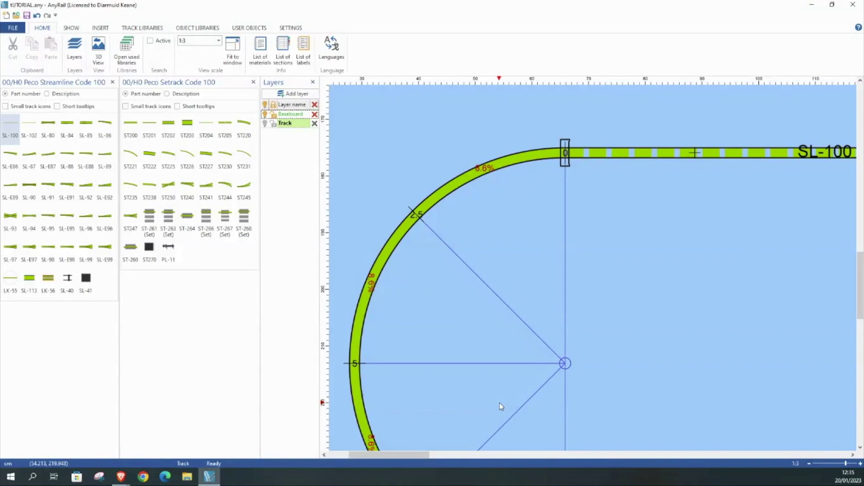
scroll(498, 401, down, 5)
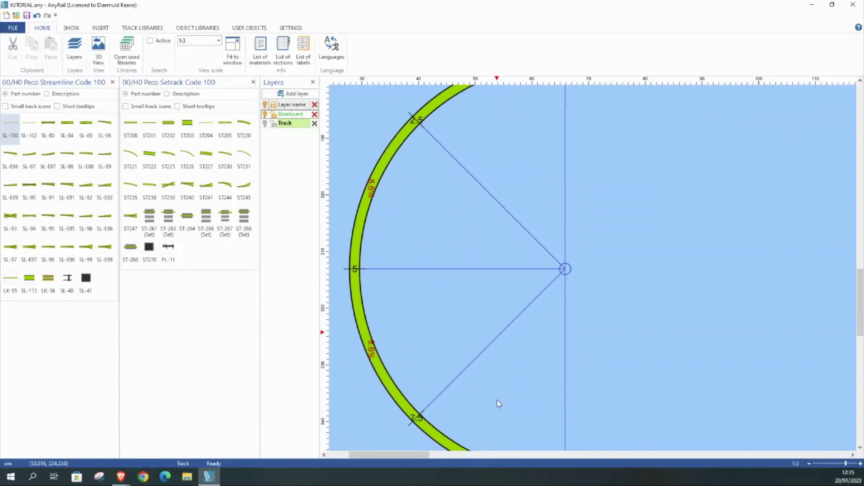
ctrl+scroll(505, 406, up, 2)
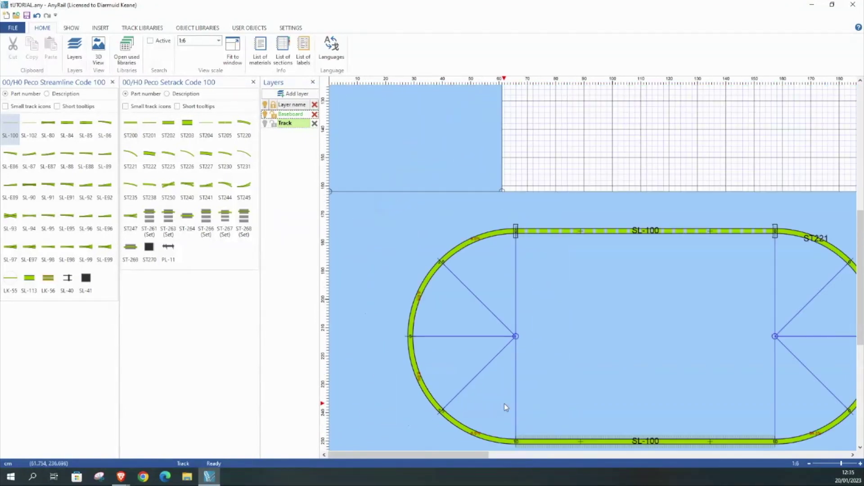
ctrl+scroll(498, 386, up, 2)
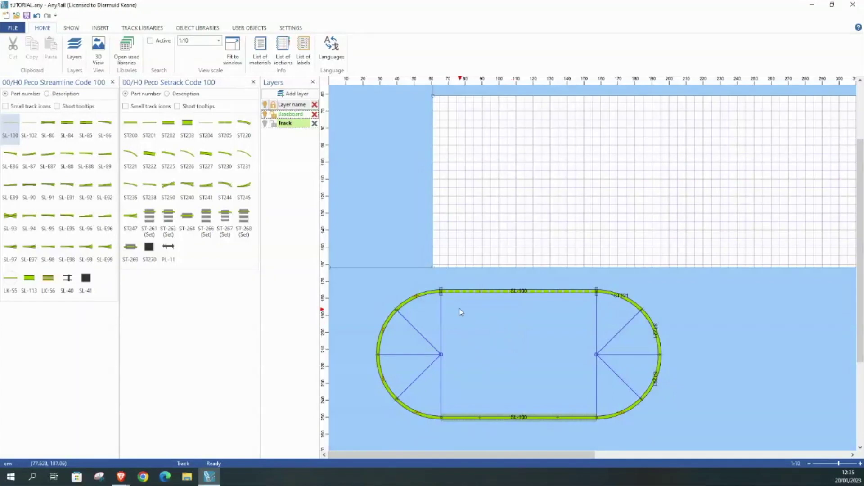
Step: Change the oval's upper SL-100 flex track to Standard and deselect it
click(505, 295)
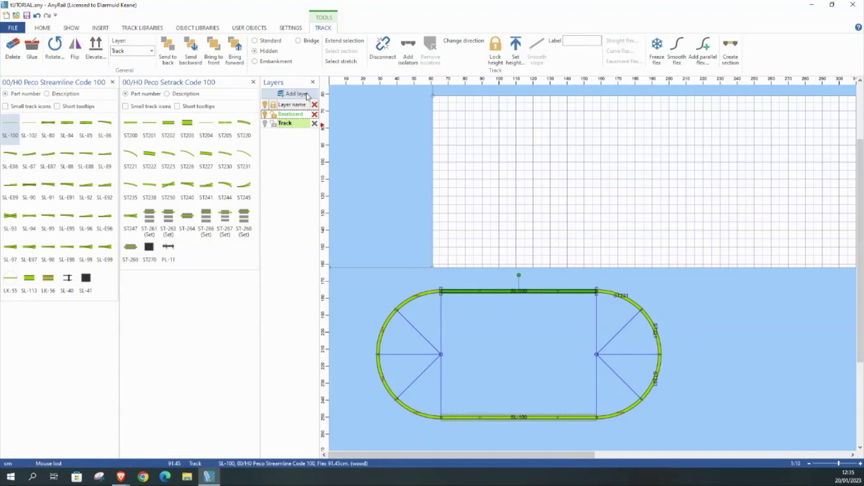
click(272, 42)
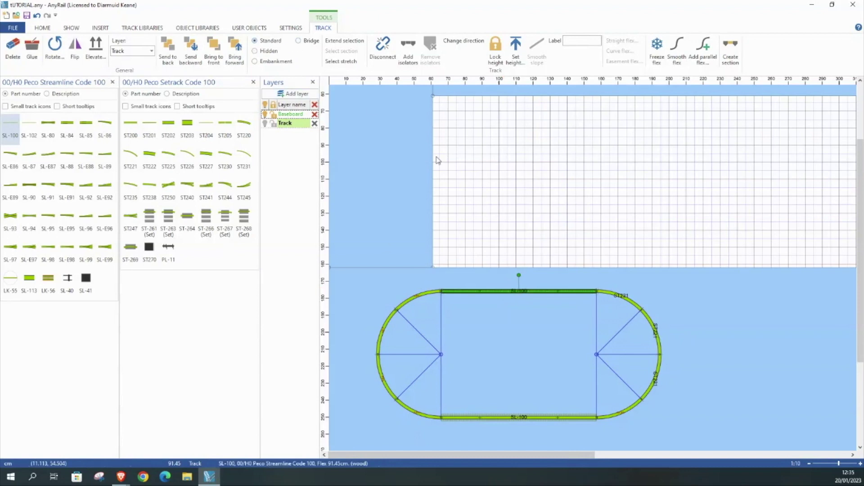
click(517, 340)
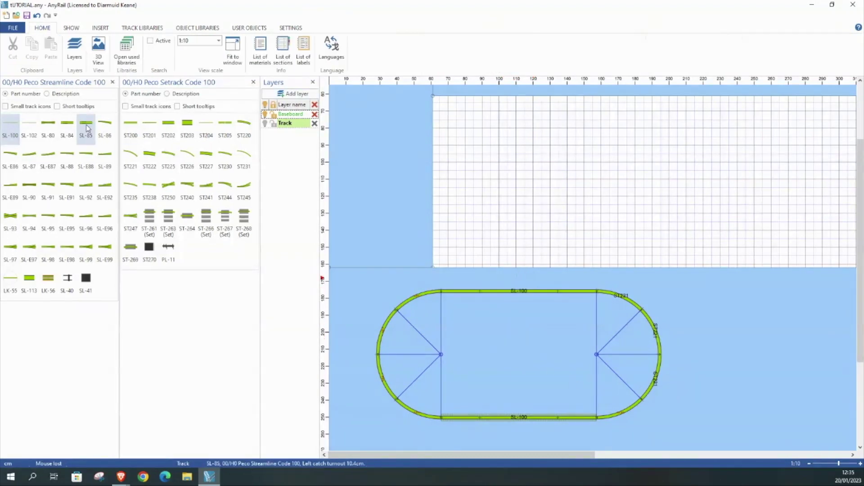
Step: View the oval in 3D, return to the 2D design, and delete the oval's lower SL-100 flex track
click(98, 51)
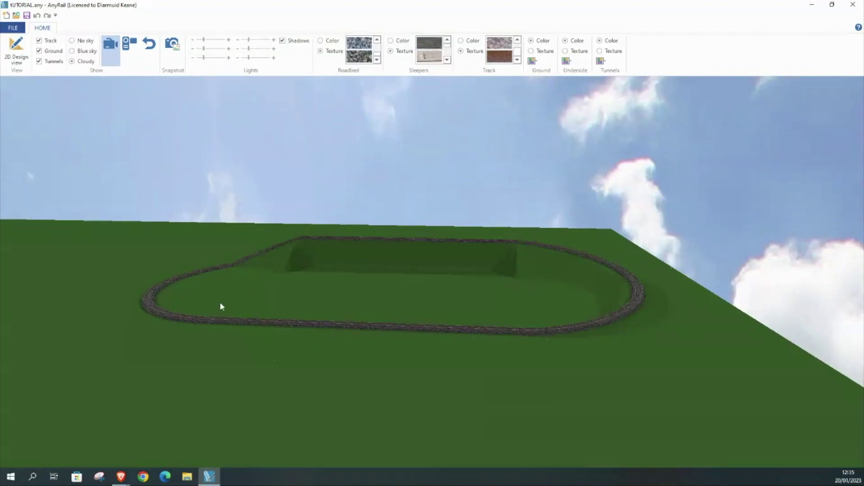
click(16, 50)
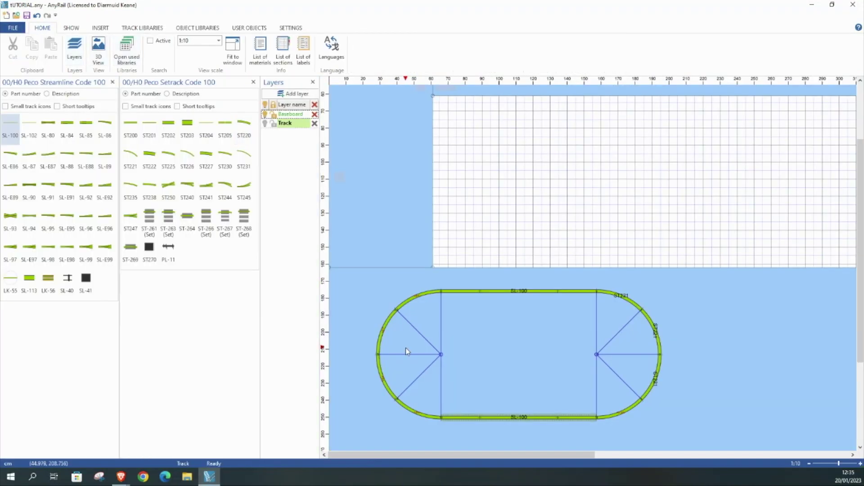
click(458, 419)
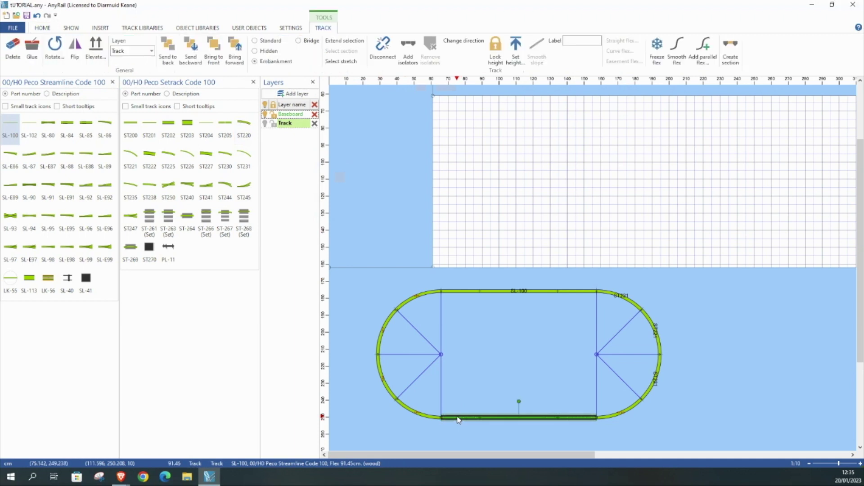
key(Delete)
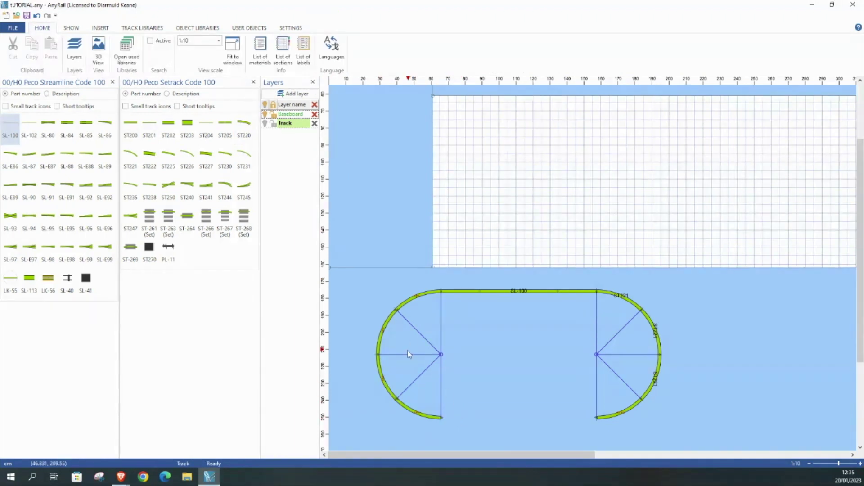
Step: Place an ST240 right turnout on the open end of the oval's lower-left curve
click(188, 192)
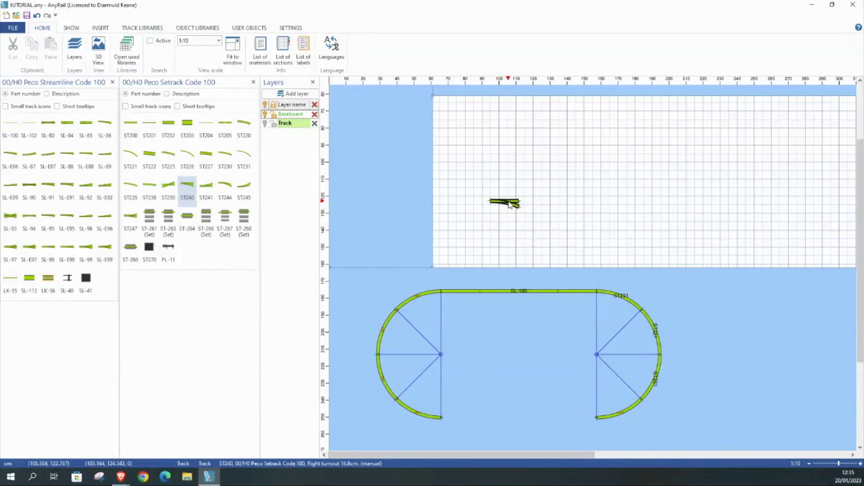
drag(509, 204, 462, 420)
click(502, 414)
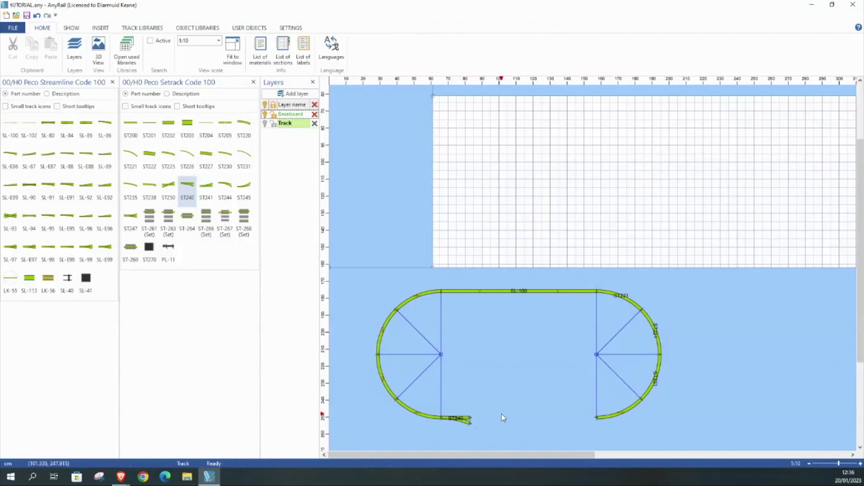
Step: Close the oval's lower side with an SL-100 flex track running from the ST240 turnout to the lower-right curve
scroll(468, 367, down, 3)
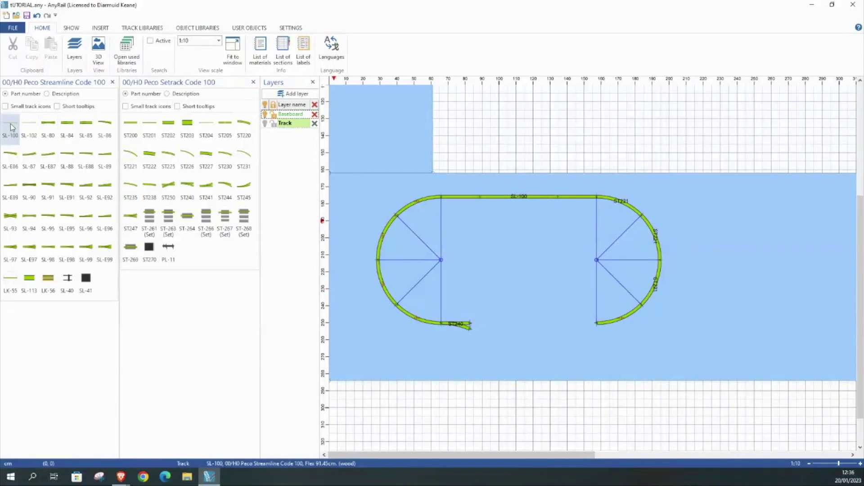
drag(12, 128, 521, 325)
click(539, 334)
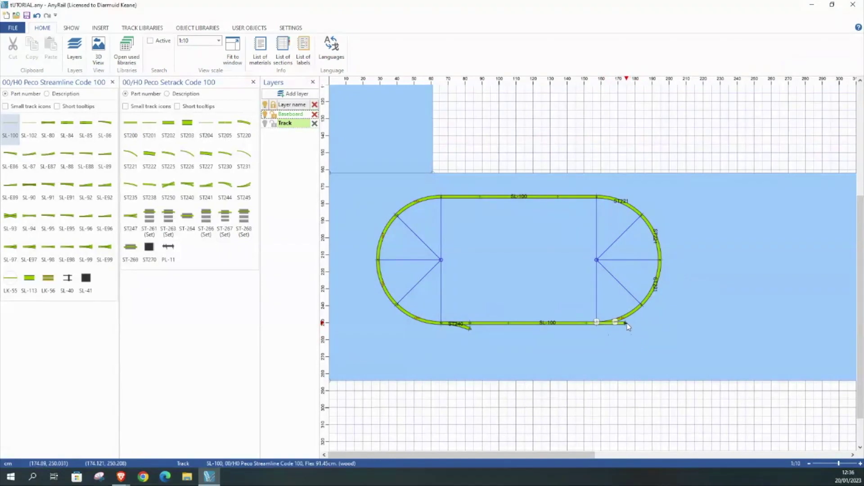
drag(628, 325, 599, 330)
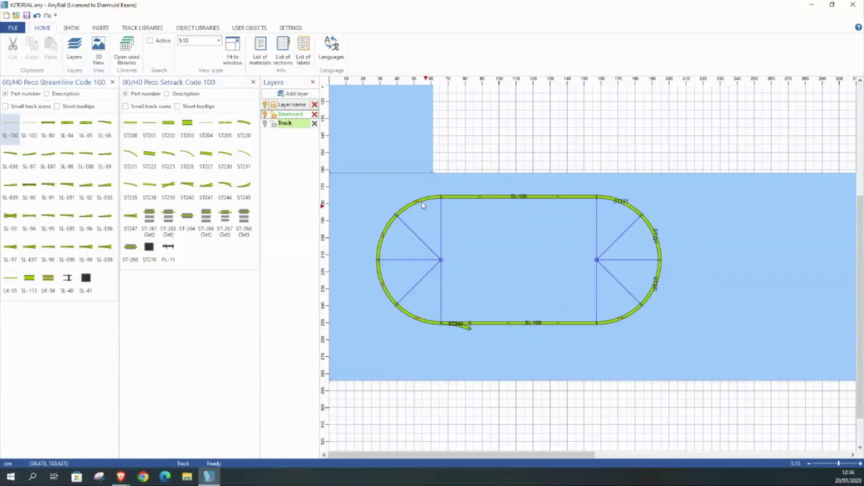
Step: Attach an SL-100 flex track to the ST240 turnout's diverging end and shape it as a siding about 69 cm long below the oval
click(10, 124)
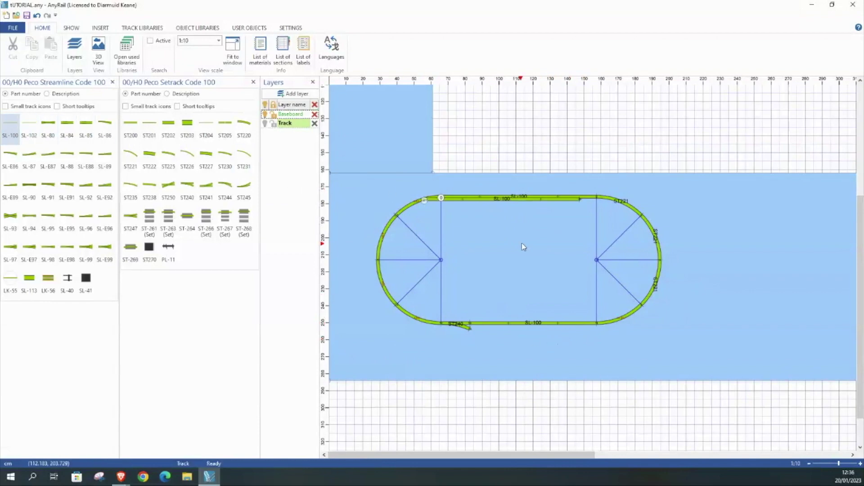
drag(476, 203, 534, 342)
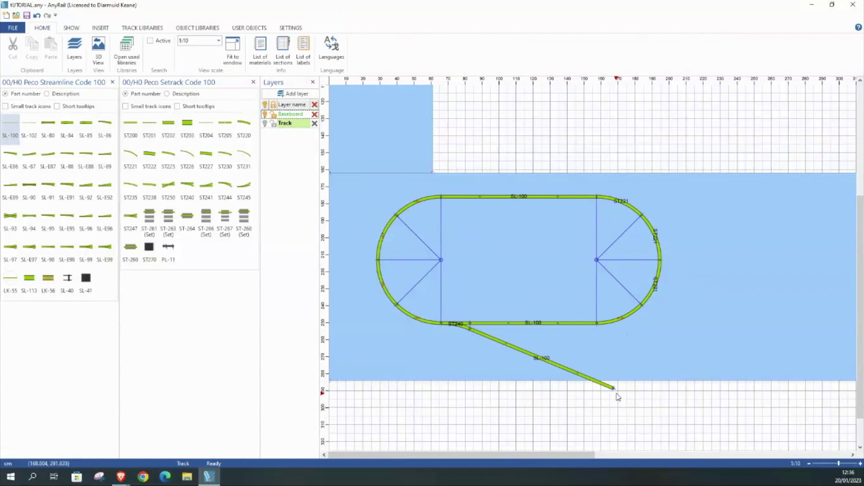
drag(613, 389, 586, 348)
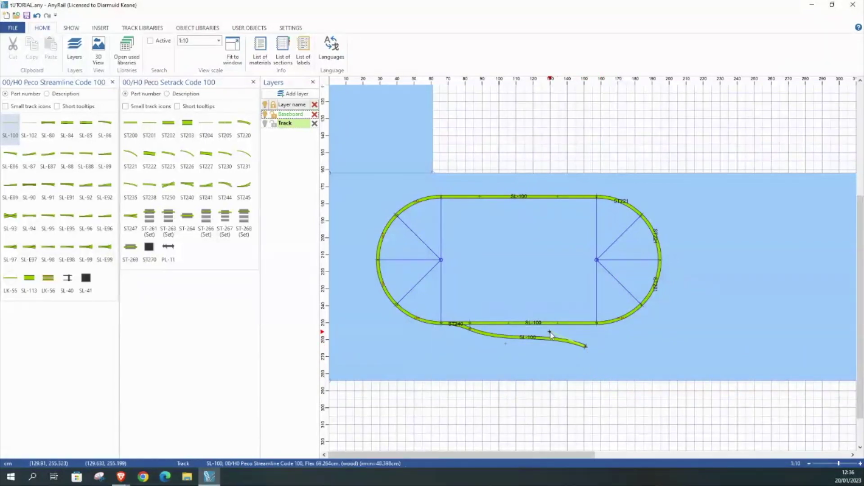
Step: Reshape the siding's SL-100 flex track into a single gentle curve by adjusting its control points
drag(550, 333, 549, 355)
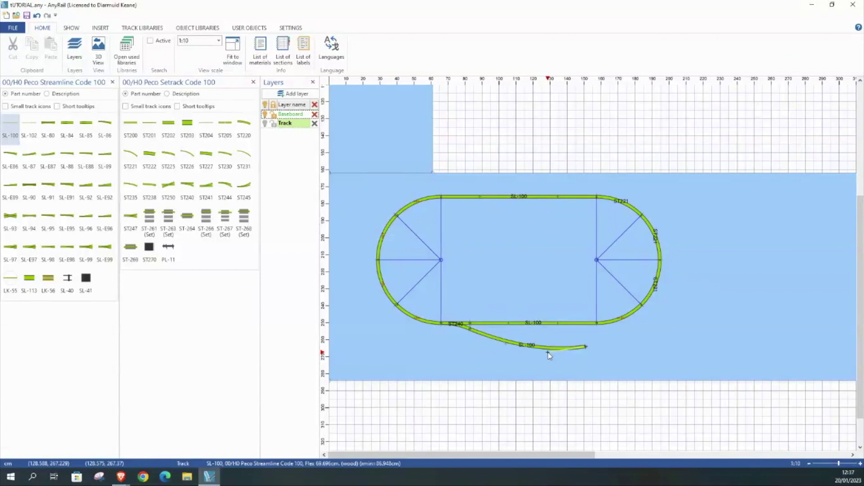
drag(549, 355, 547, 351)
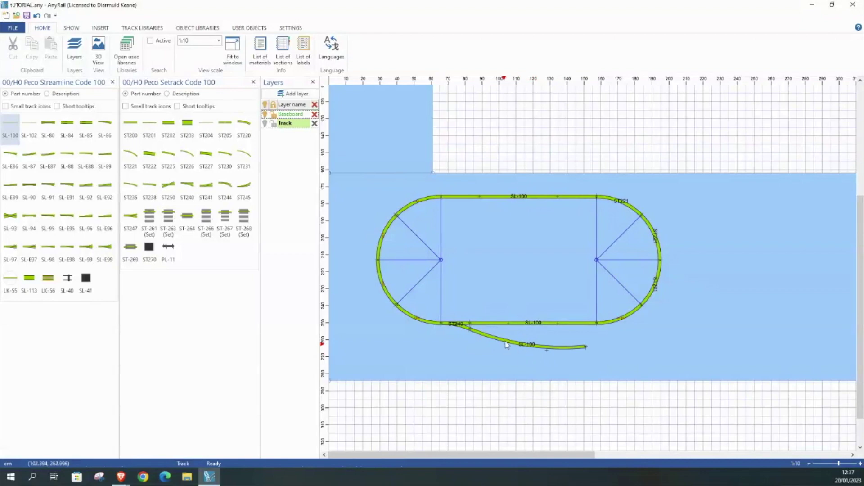
mouse_move(501, 355)
mouse_down()
mouse_move(474, 343)
mouse_move(518, 354)
mouse_move(498, 349)
mouse_up()
Step: Apply Smooth flex to the siding's SL-100 track and deselect it
click(528, 347)
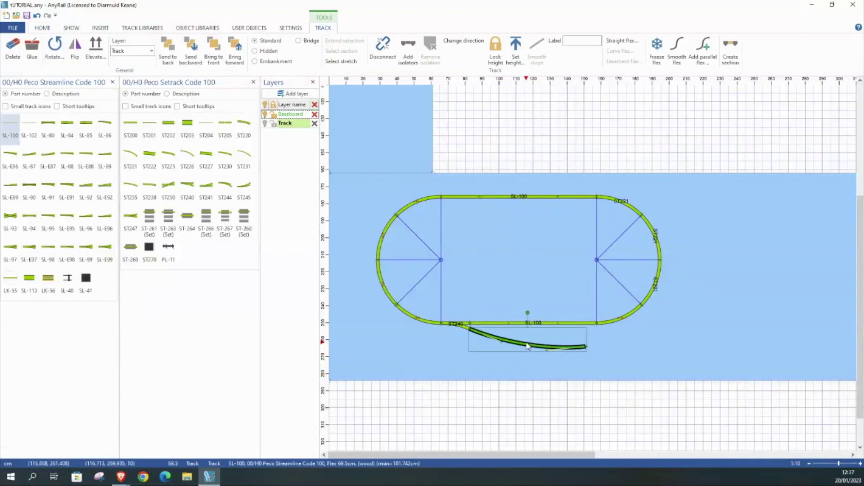
right_click(529, 347)
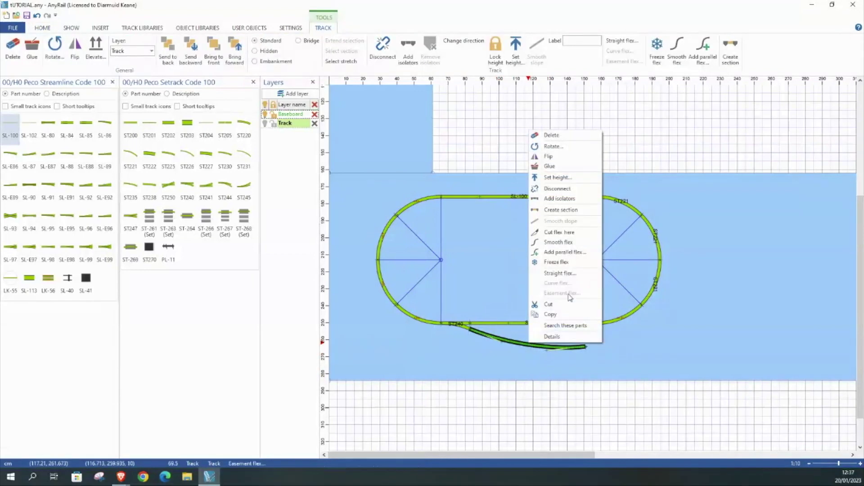
click(568, 243)
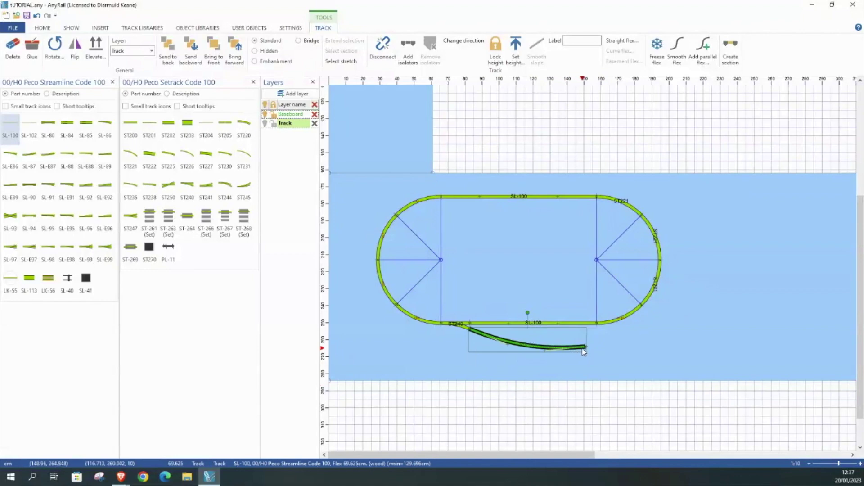
click(621, 350)
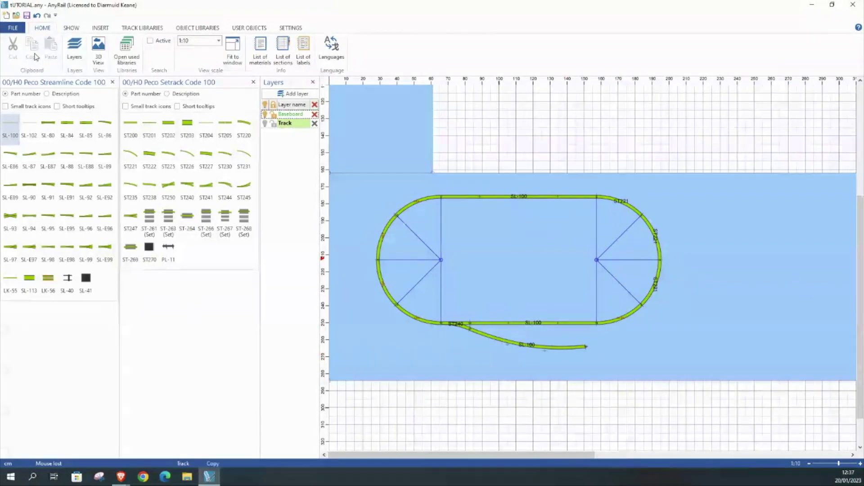
Step: Open the recent design Barnadown.any, saving the changes to tUTORIAL.any
click(13, 28)
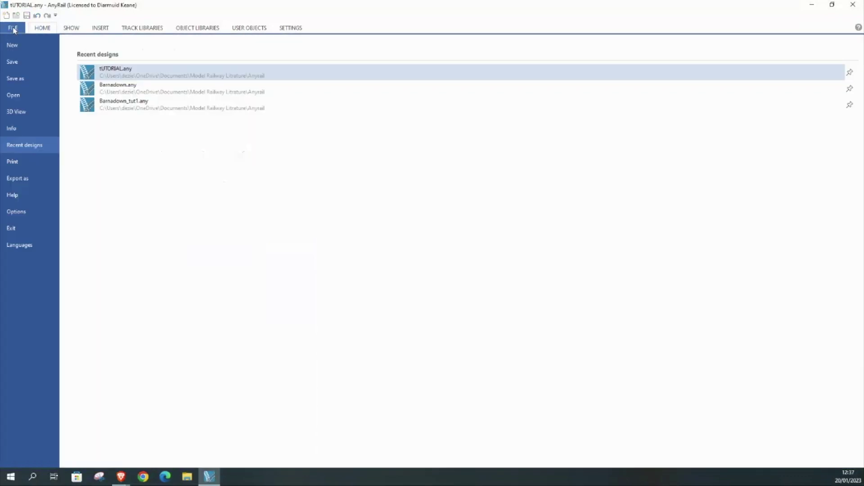
click(113, 89)
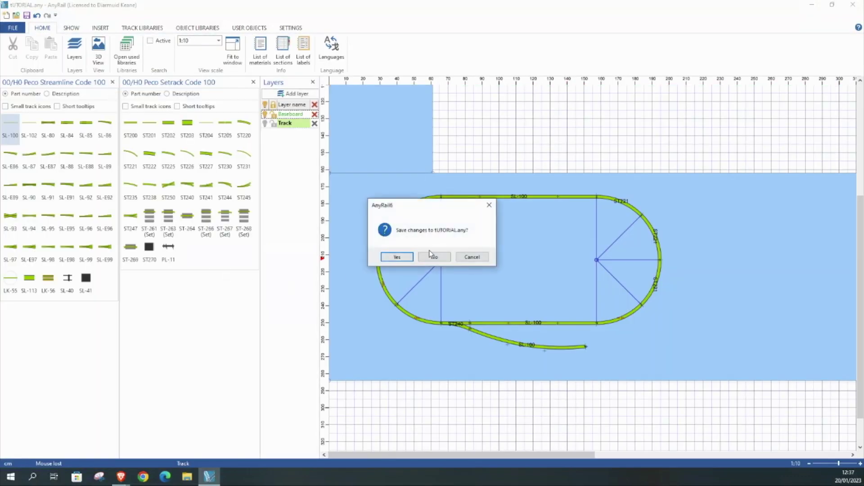
click(397, 257)
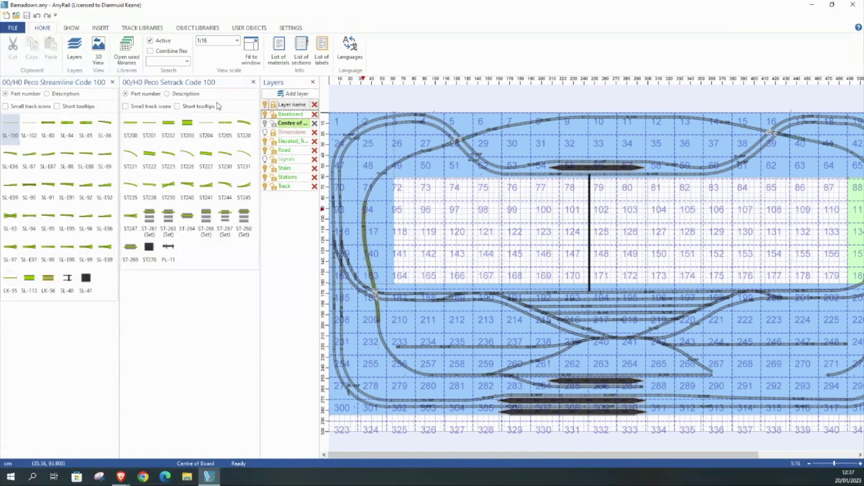
Step: Close the Peco Streamline and Setrack library panels and the Layers panel to enlarge the layout view
click(113, 82)
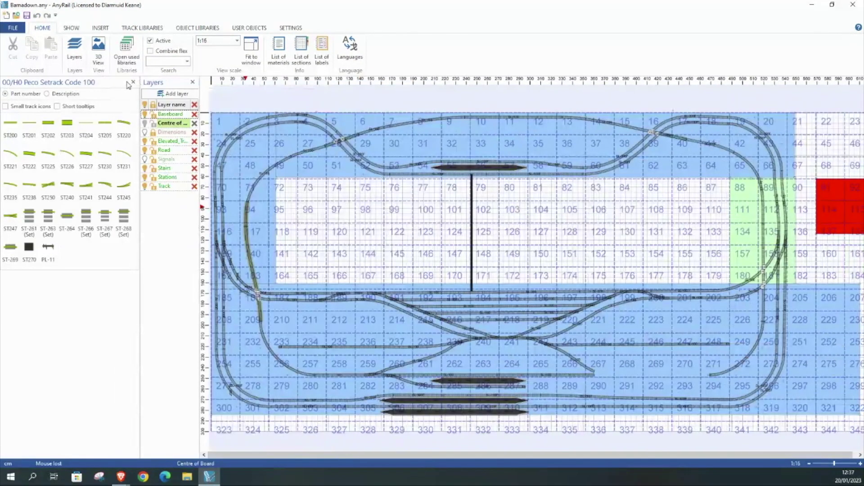
click(132, 82)
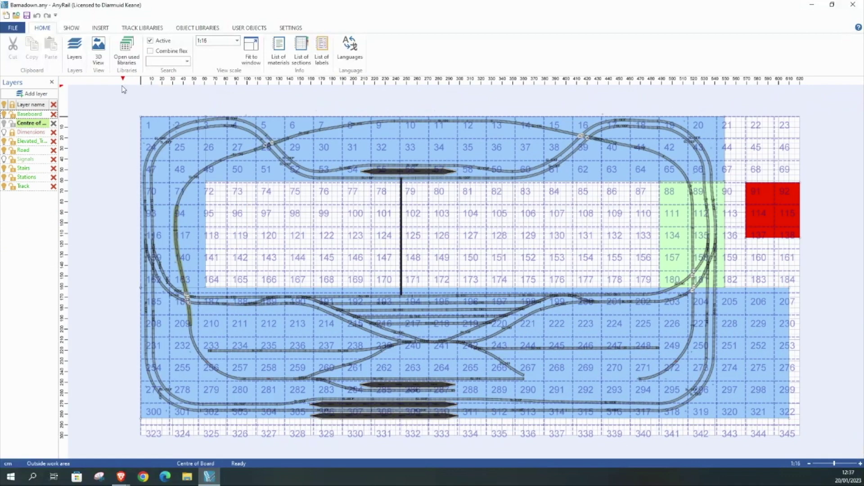
click(65, 97)
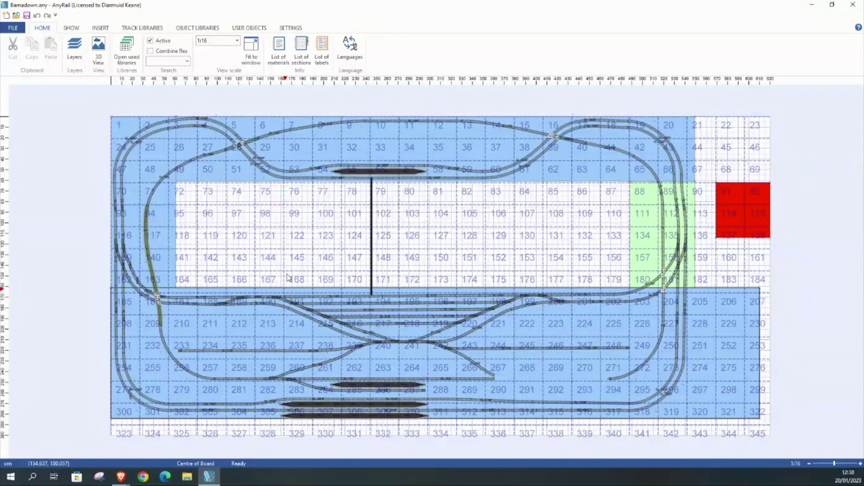
Step: Select the lower baseboard surface and examine the layout's print preview and print settings
click(285, 290)
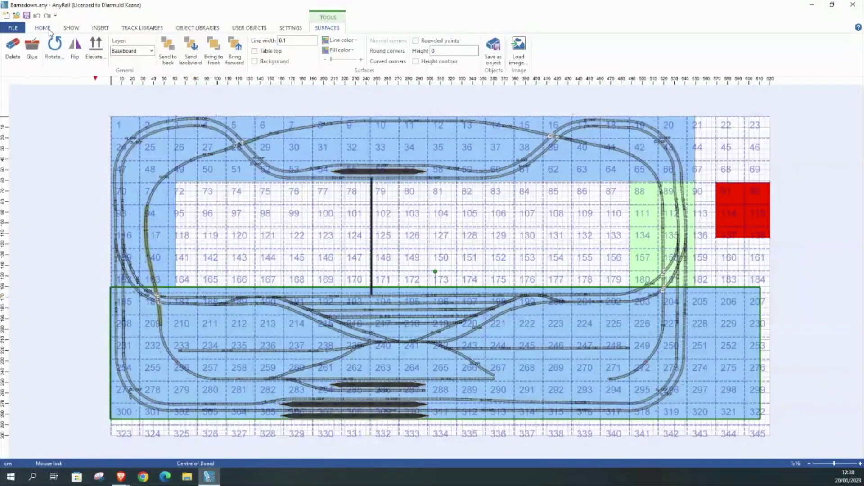
click(13, 28)
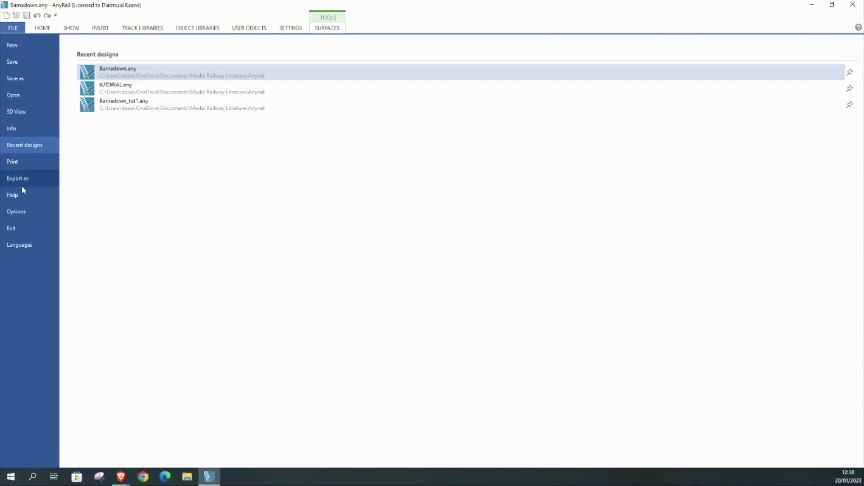
click(27, 162)
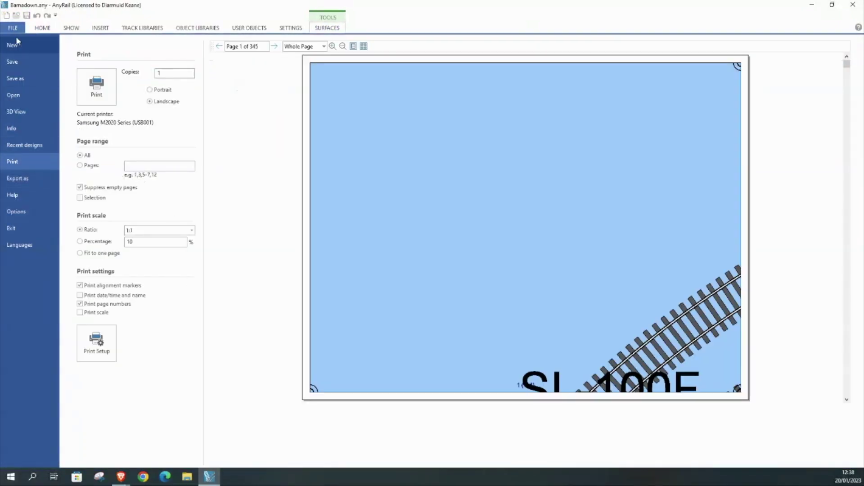
Step: Return to the layout and display its tracks as centerlines
click(40, 28)
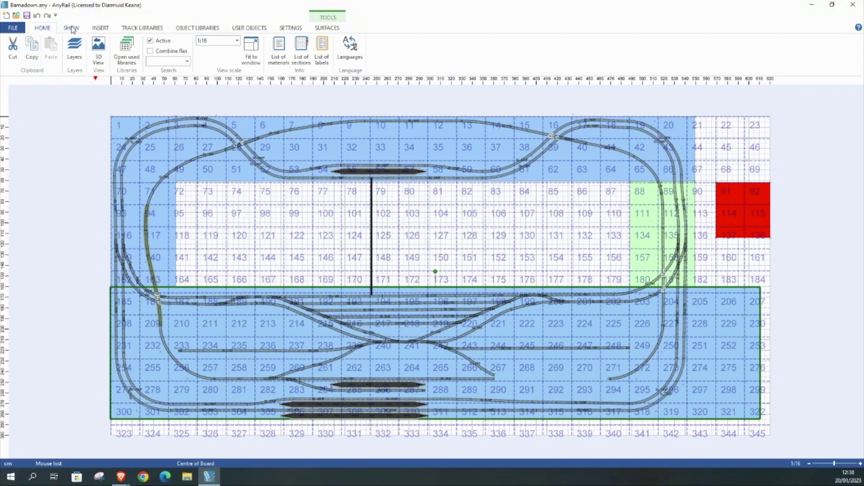
scroll(23, 53, down, 1)
click(23, 41)
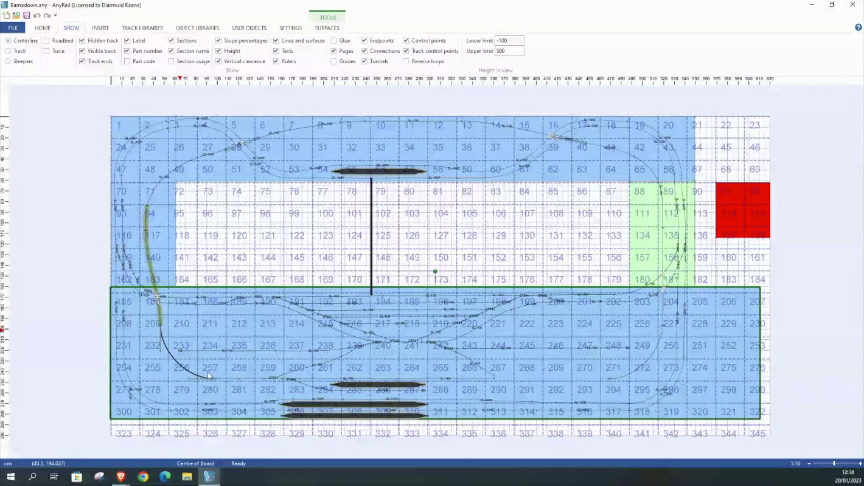